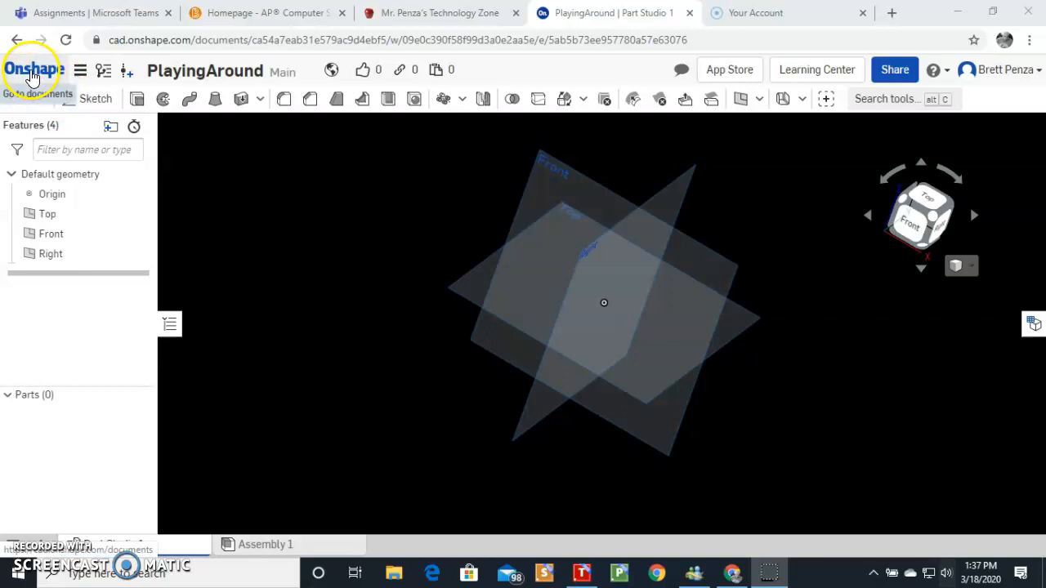
Go to the documents overview and create a public document named SIMPLESHAPE.
left_click(31, 74)
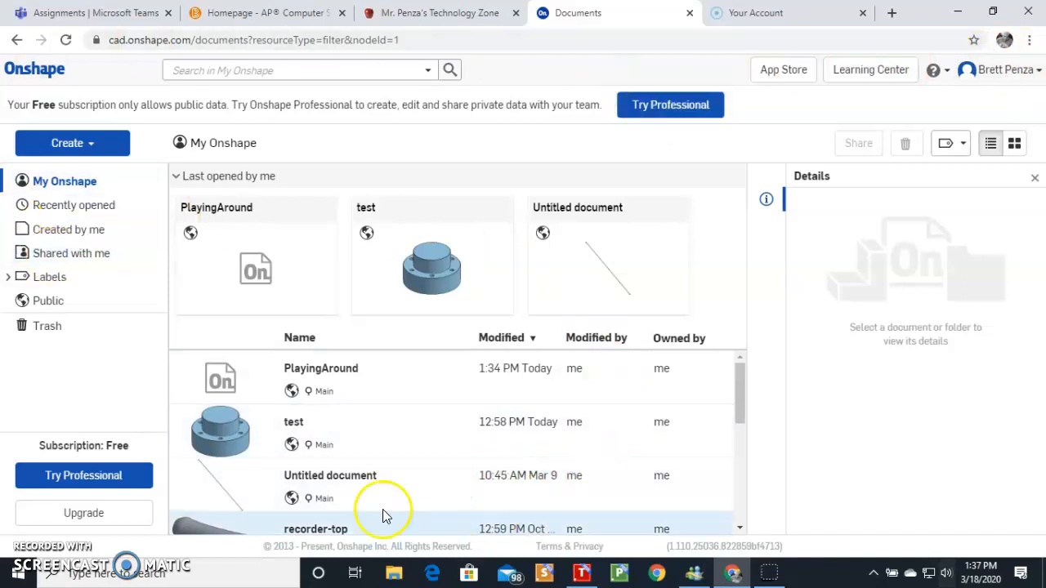
left_click(90, 143)
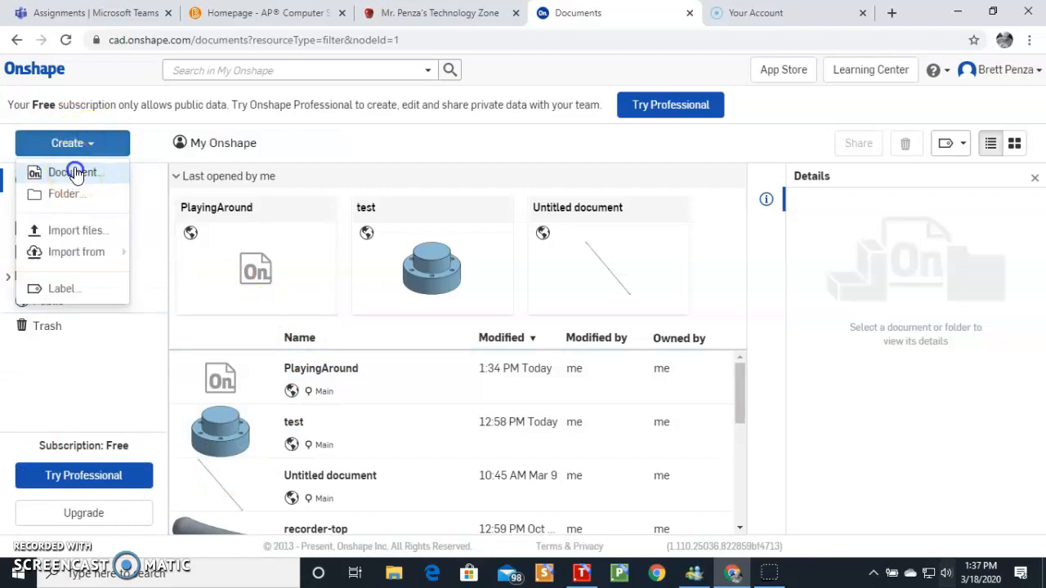
left_click(75, 168)
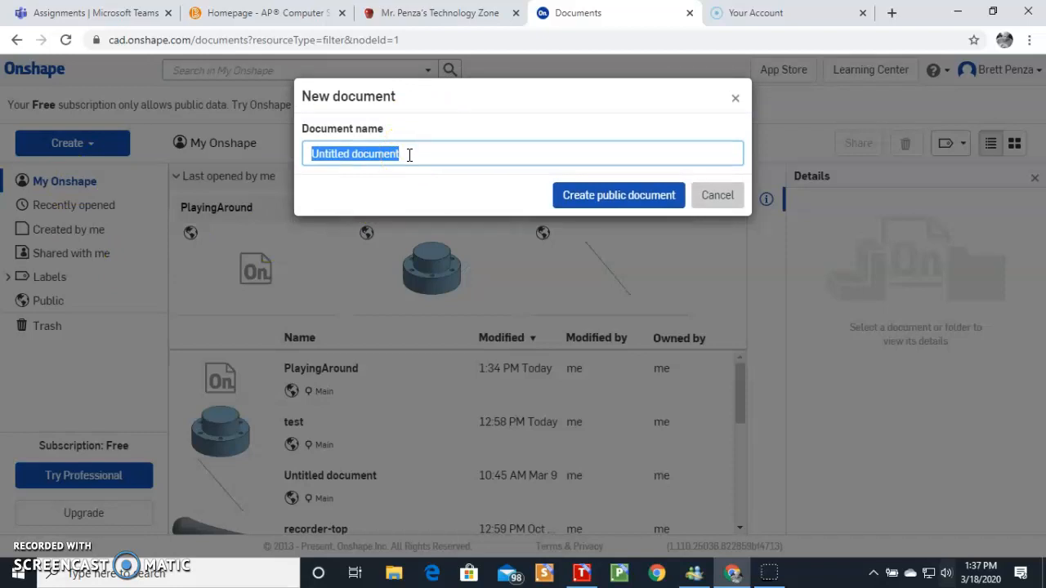
type("sIM")
key("BackSpace")
type("SIMPLESHAPE")
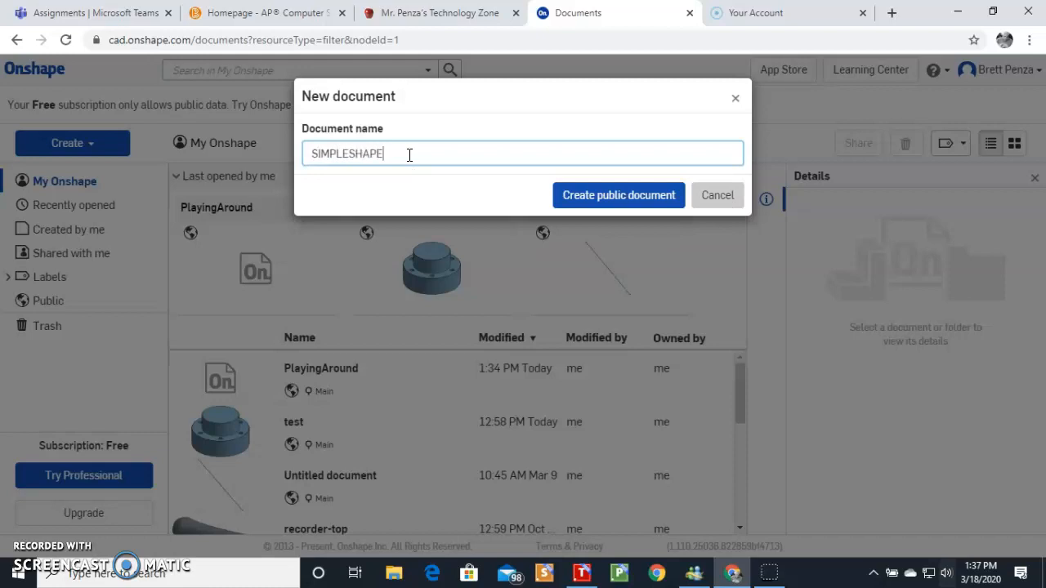
left_click(644, 194)
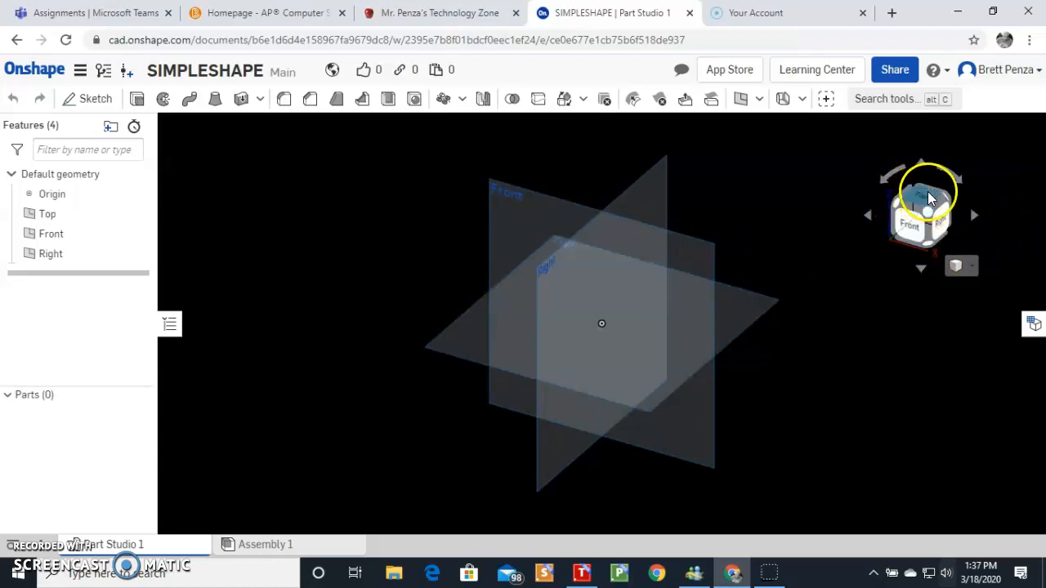
Start a new sketch on the Front plane, viewed straight on from the front.
left_click_drag(948, 207, 891, 224)
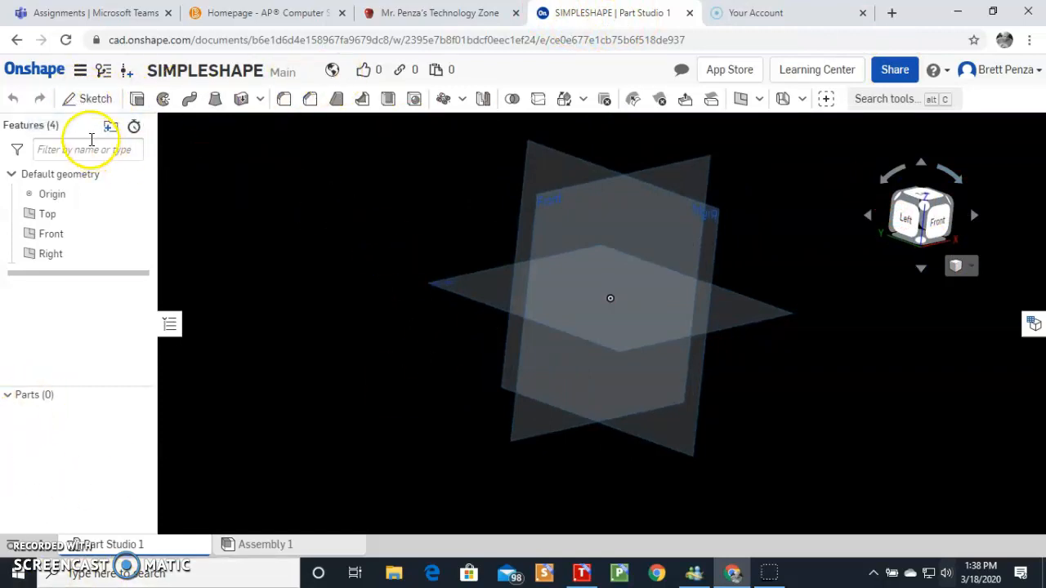
left_click(75, 100)
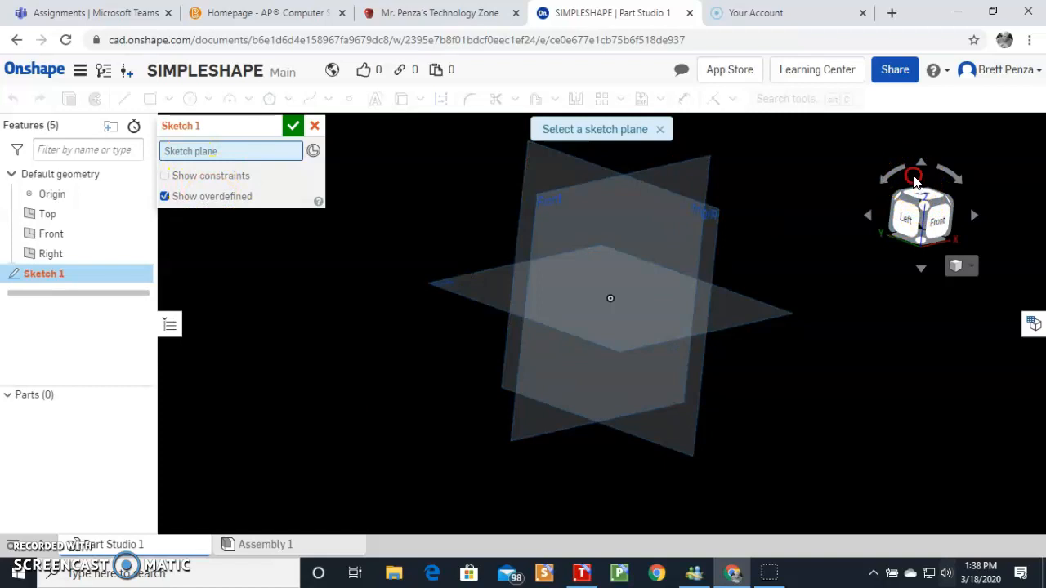
left_click_drag(892, 214, 834, 161)
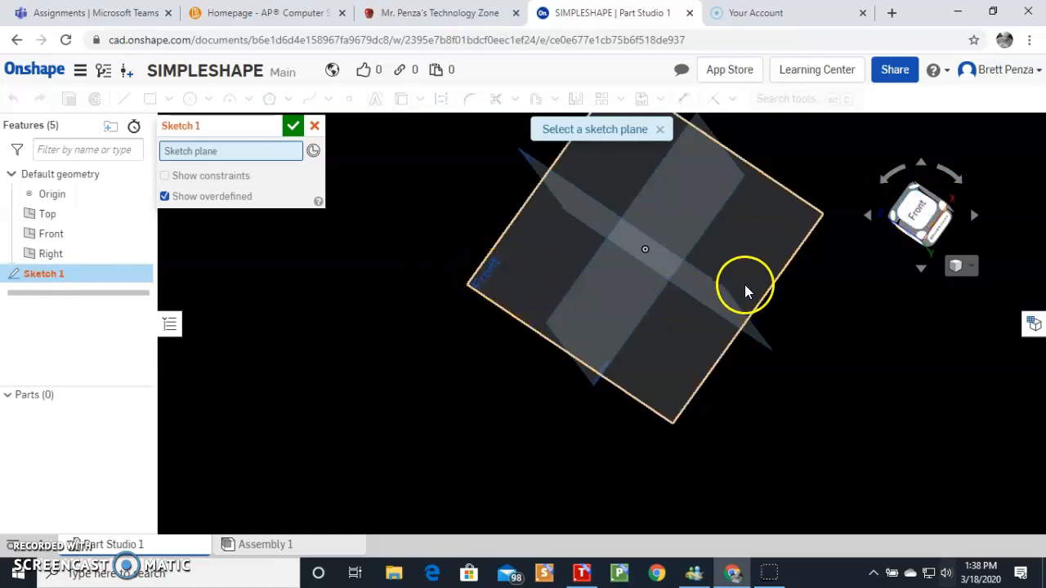
left_click(916, 215)
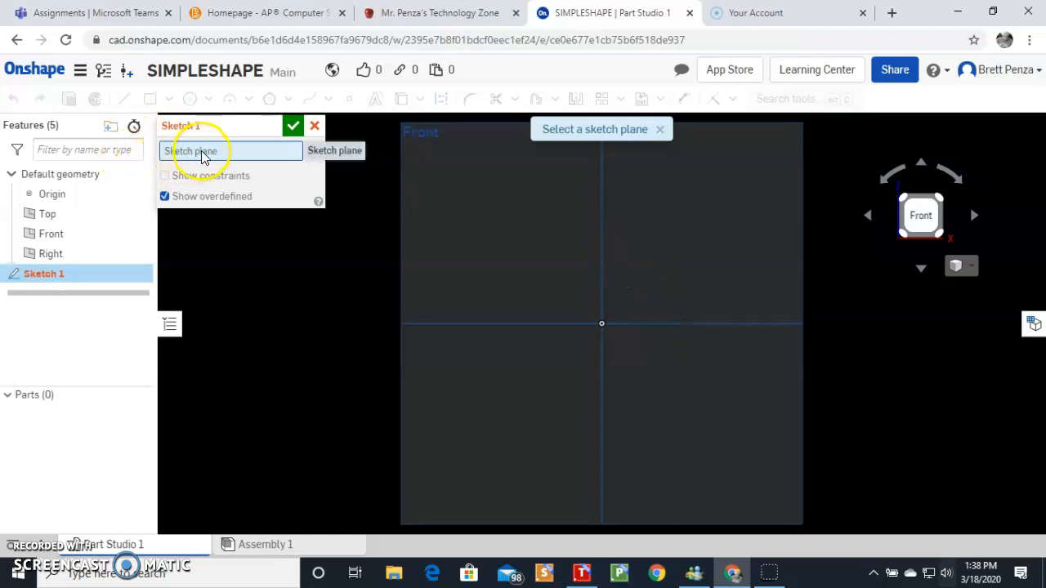
left_click(430, 133)
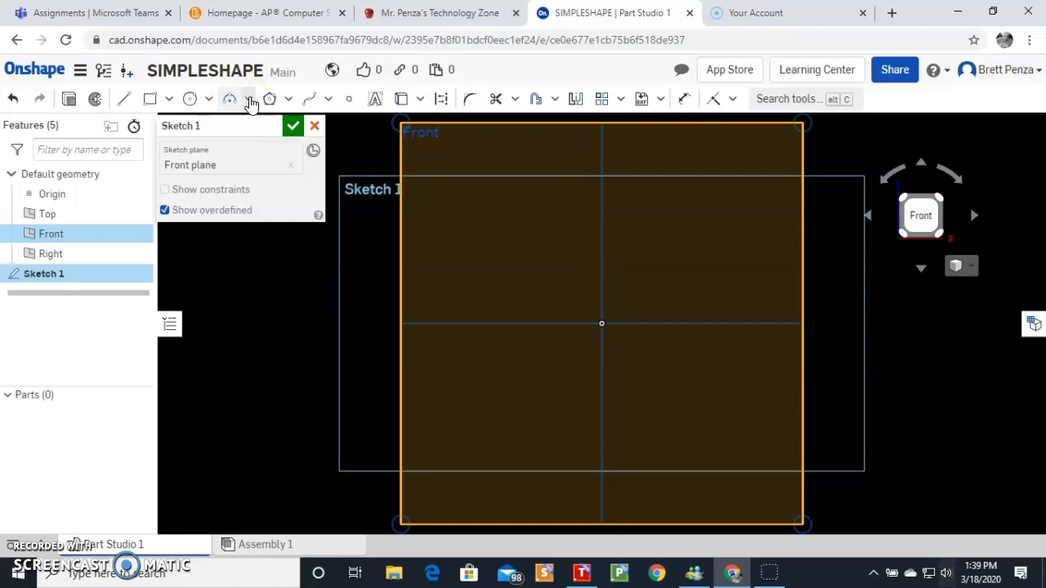
Draw a horizontal line about 2.26 in long from the origin toward the negative X side.
left_click(288, 101)
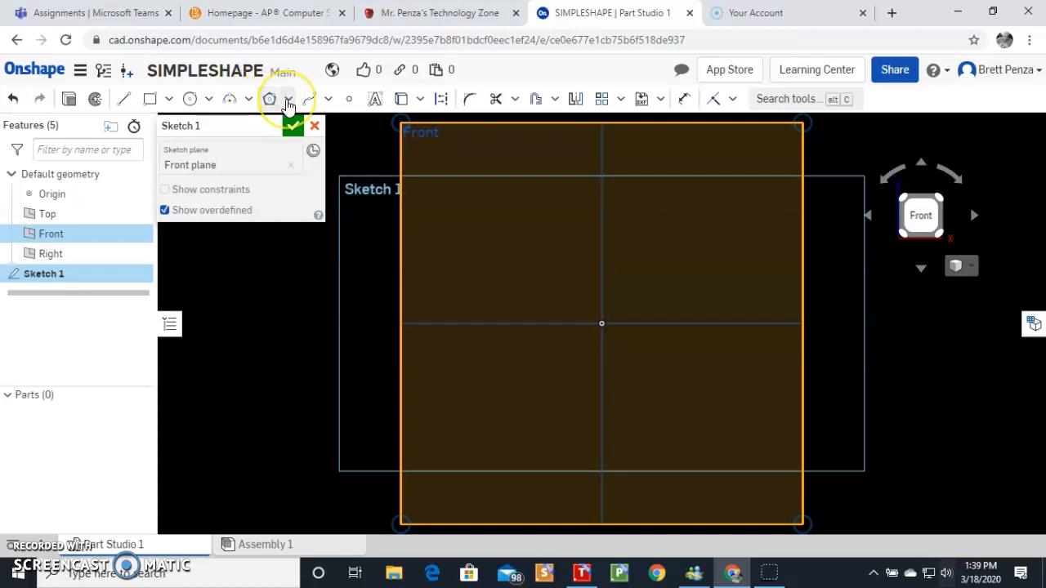
left_click(124, 100)
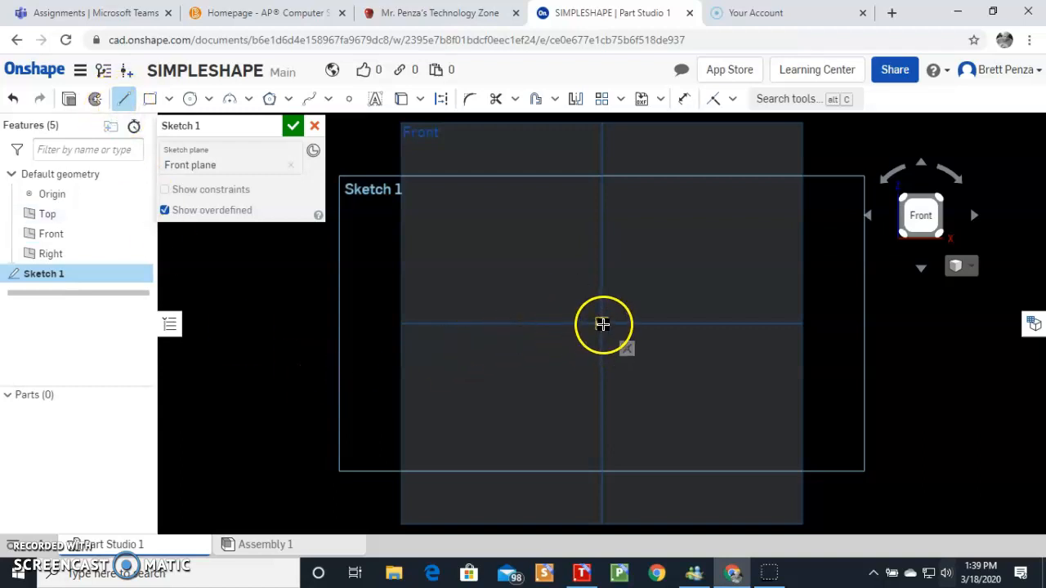
mouse_move(599, 304)
left_mouse_down()
mouse_move(556, 271)
mouse_move(488, 292)
mouse_move(493, 315)
mouse_move(451, 329)
left_mouse_up()
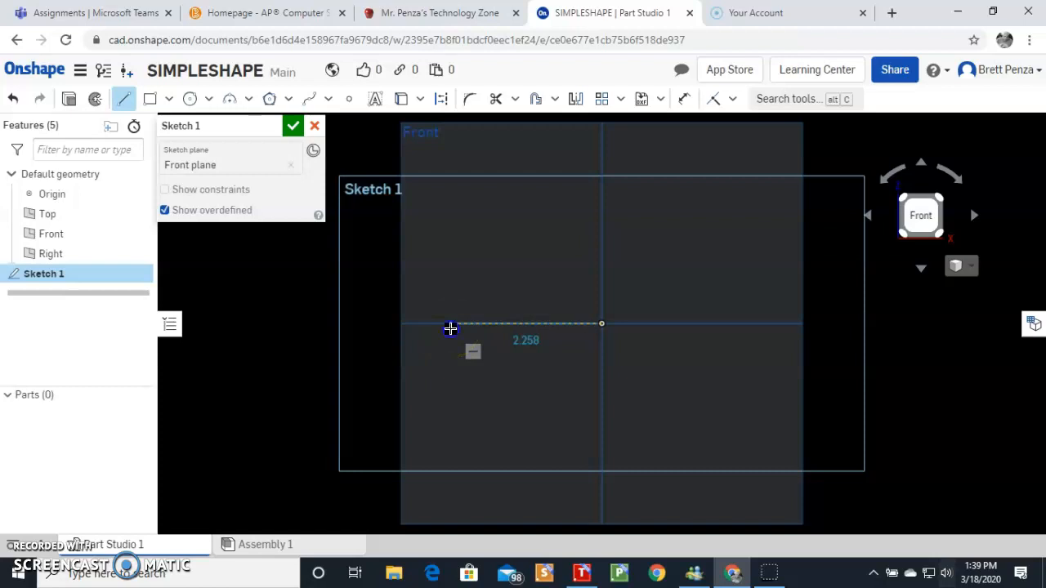
mouse_move(492, 474)
left_mouse_down()
mouse_move(474, 364)
mouse_move(452, 336)
left_mouse_up()
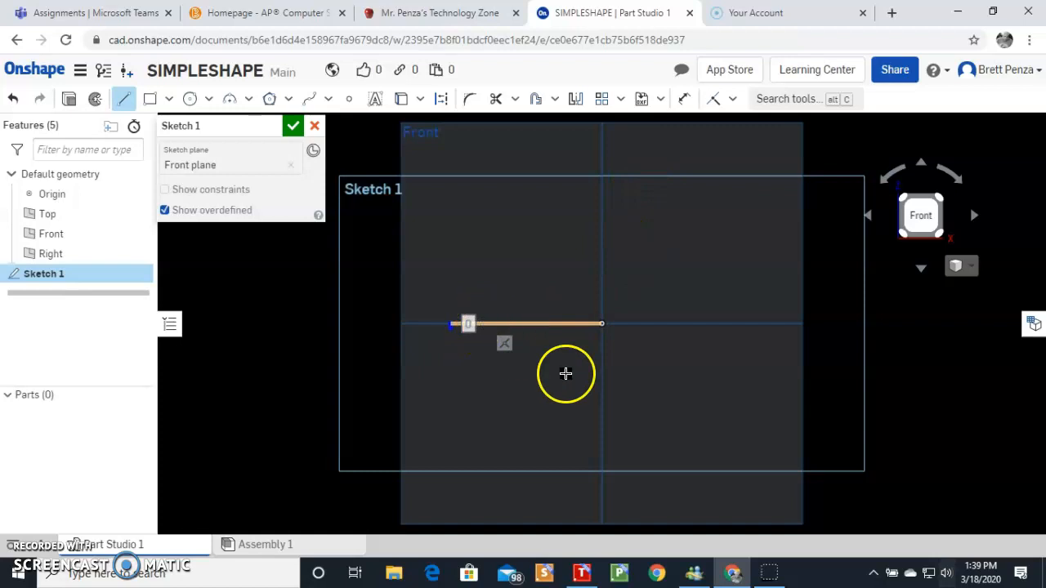
Dimension the horizontal base line and set its length to 2 in.
left_click(685, 101)
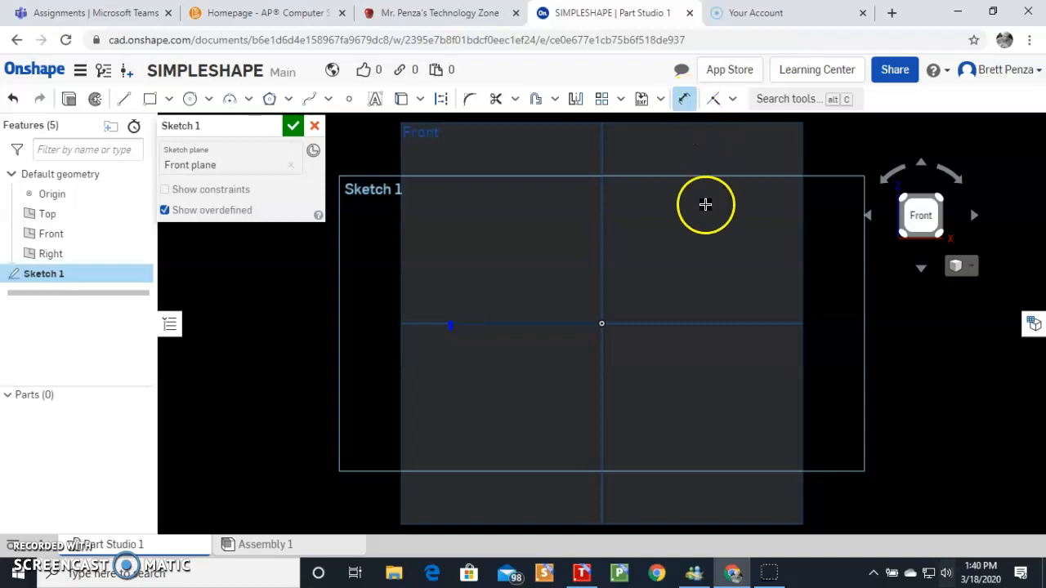
left_click(535, 337)
left_click_drag(536, 379, 516, 404)
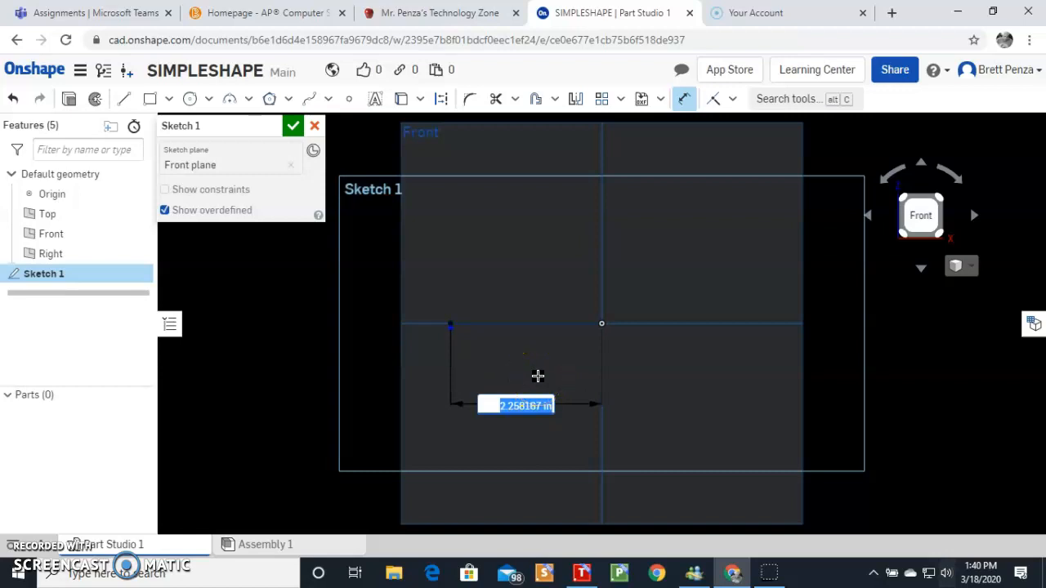
type("2")
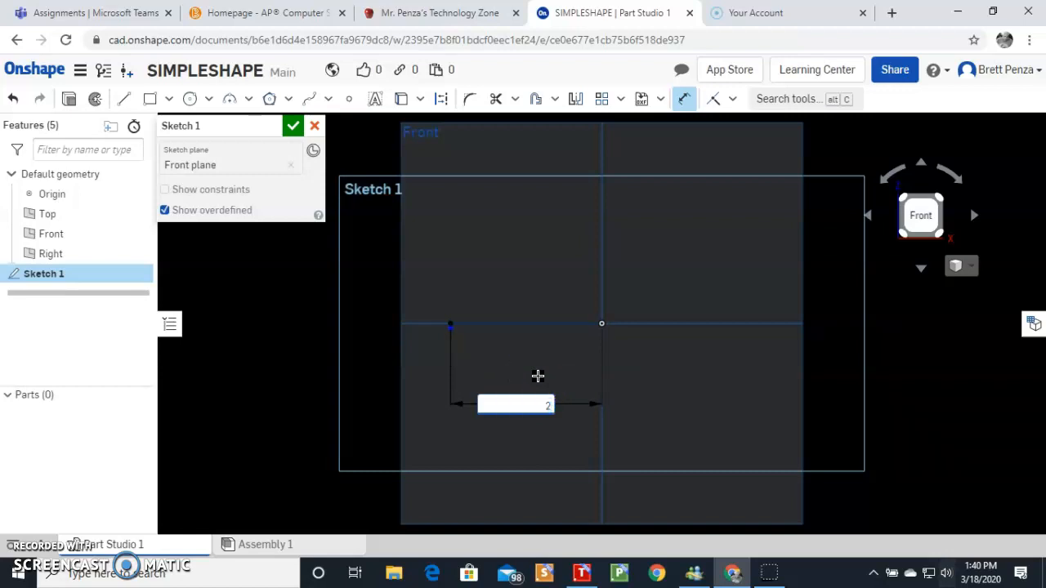
key("Escape")
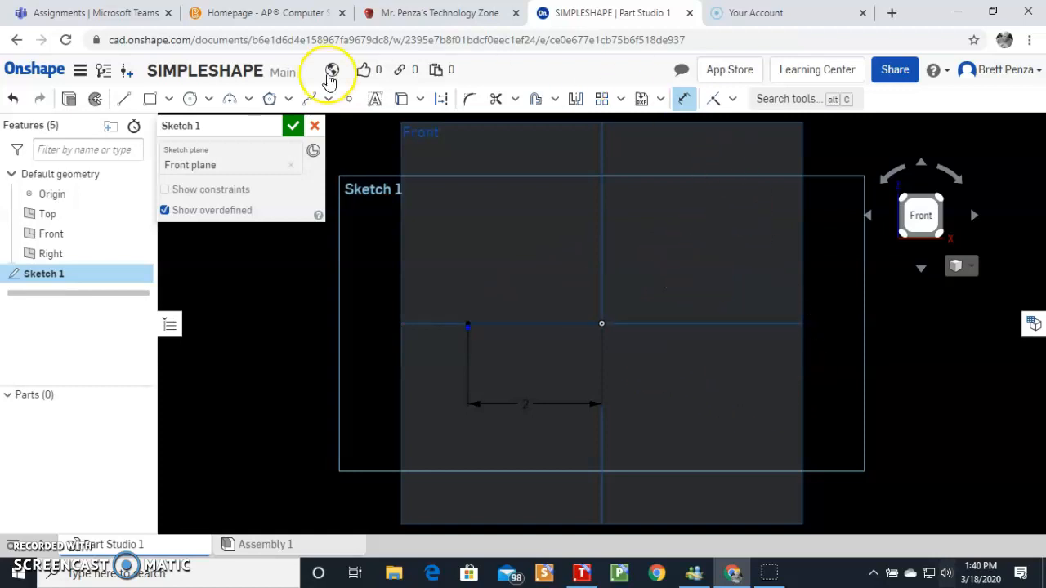
Close a stepped profile above the base line with lines about 0.85 up, 0.93 across, 1.62 up, 1.07 across and 2.47 down, and finish the sketch.
left_click(127, 99)
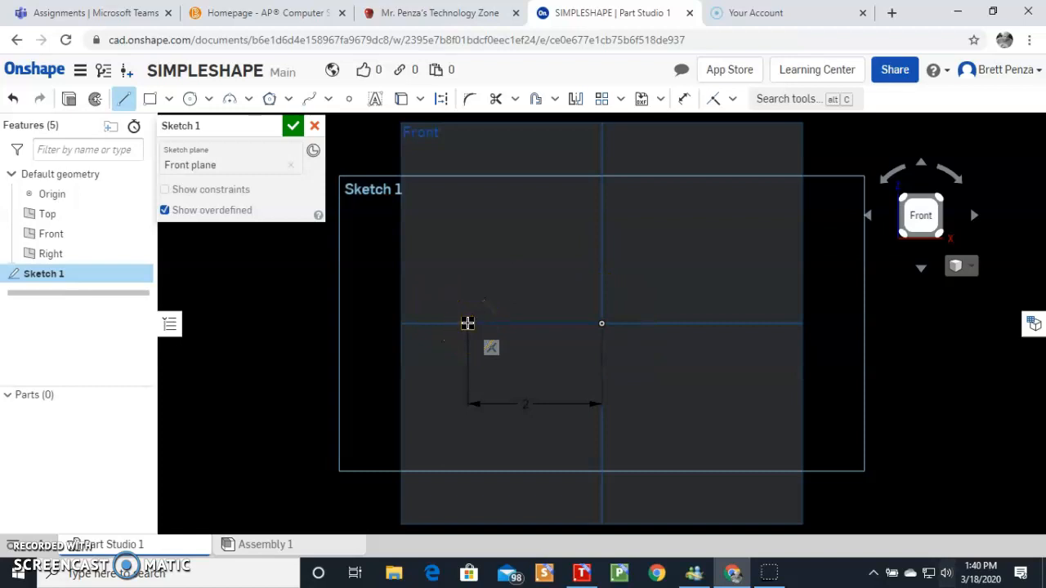
left_click_drag(467, 325, 491, 266)
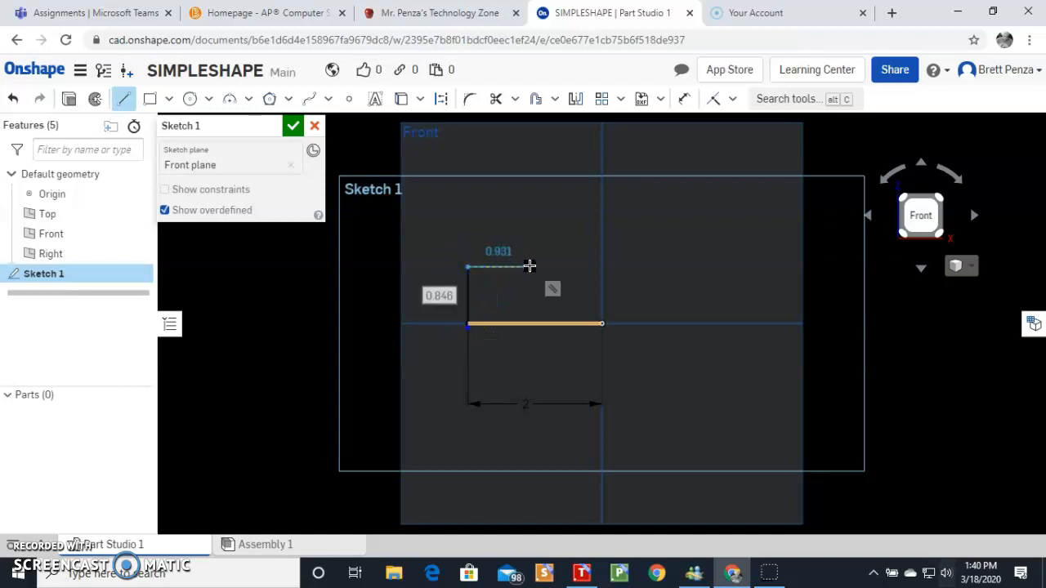
left_click_drag(531, 271, 529, 158)
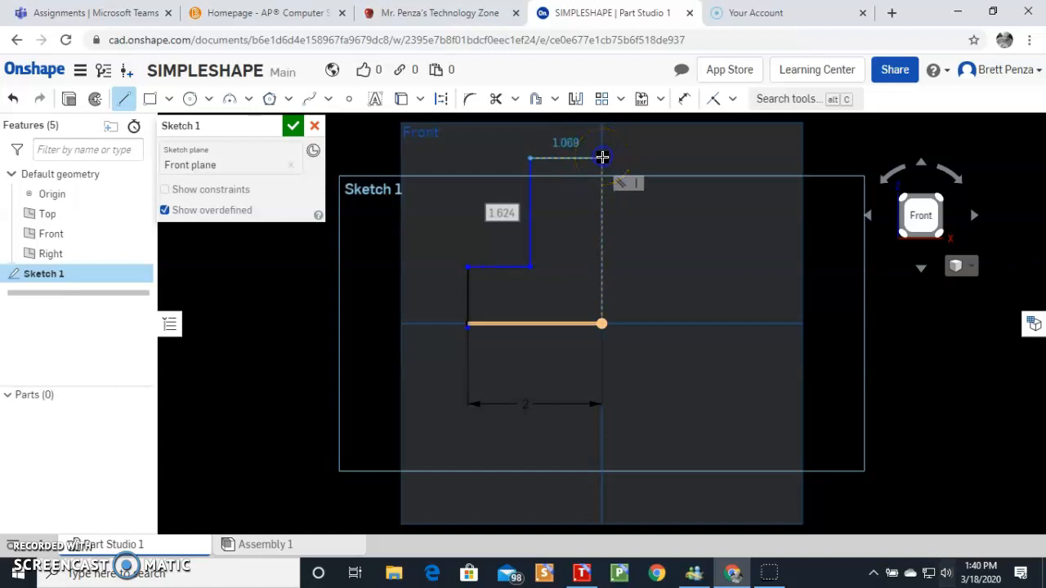
left_click(602, 157)
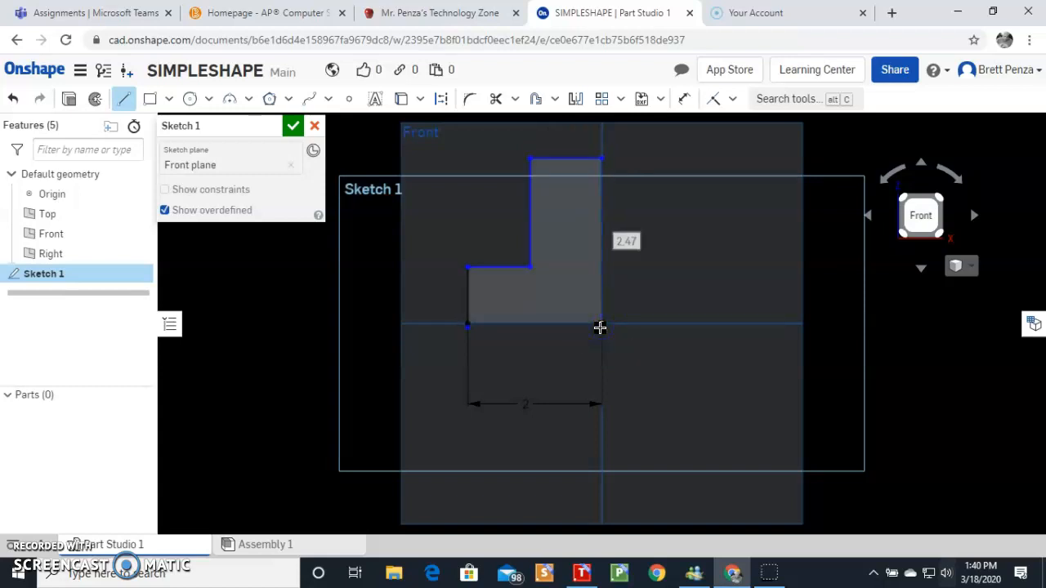
left_click(476, 370)
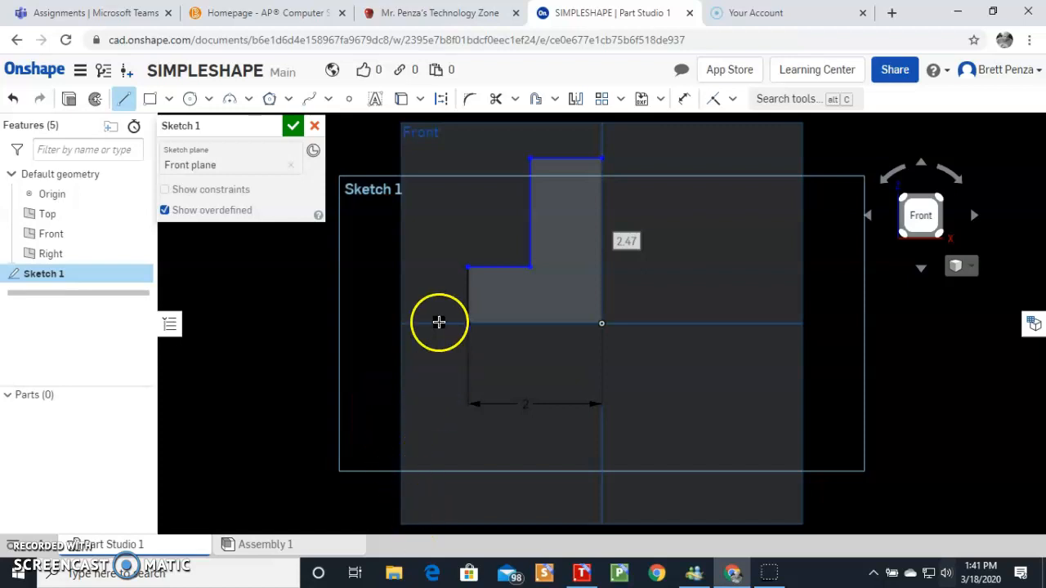
left_click(293, 125)
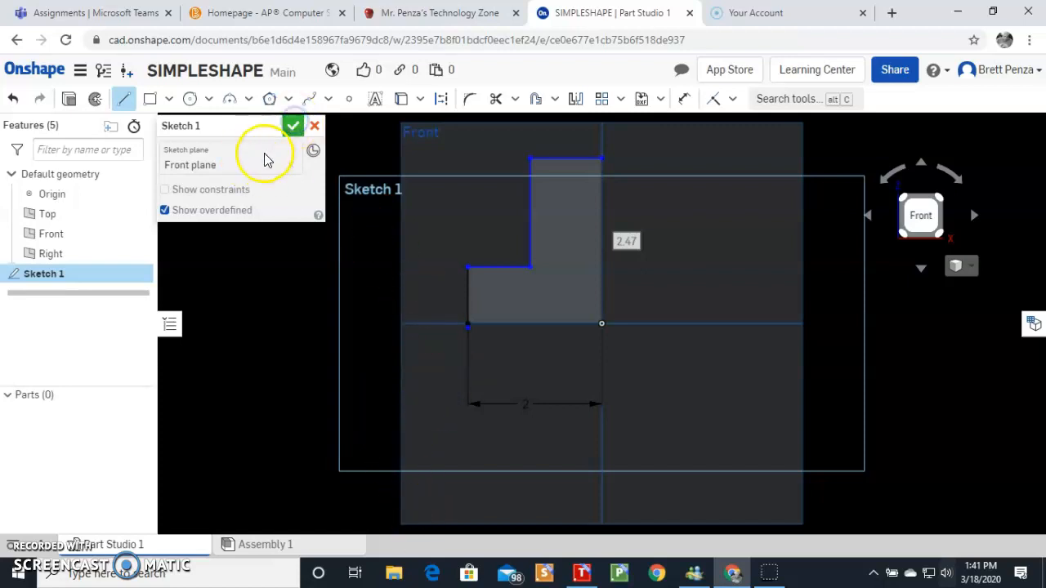
Revolve the stepped profile fully into a new solid around its vertical edge through the origin.
left_click(577, 296)
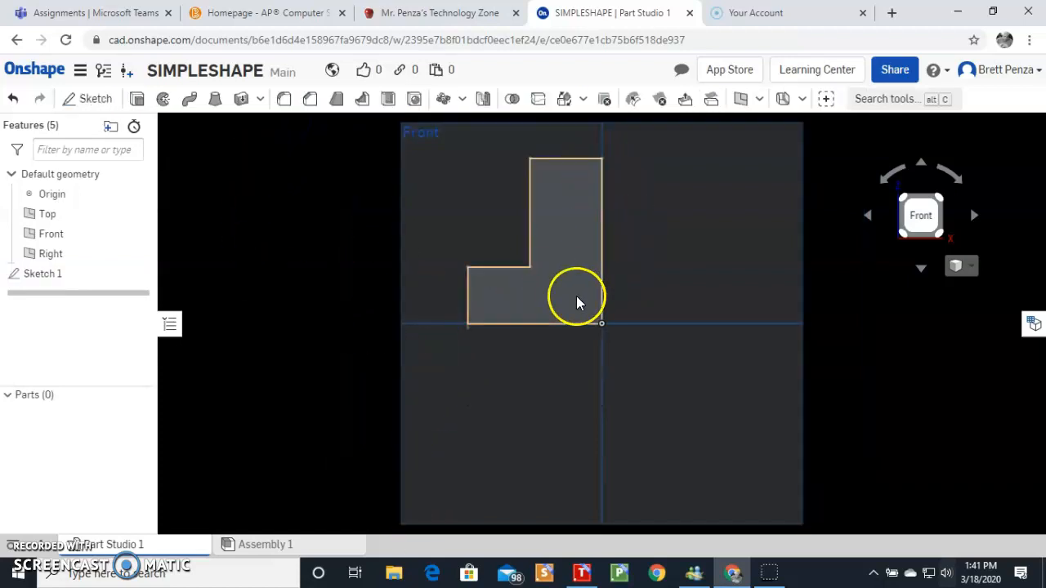
left_click(696, 463)
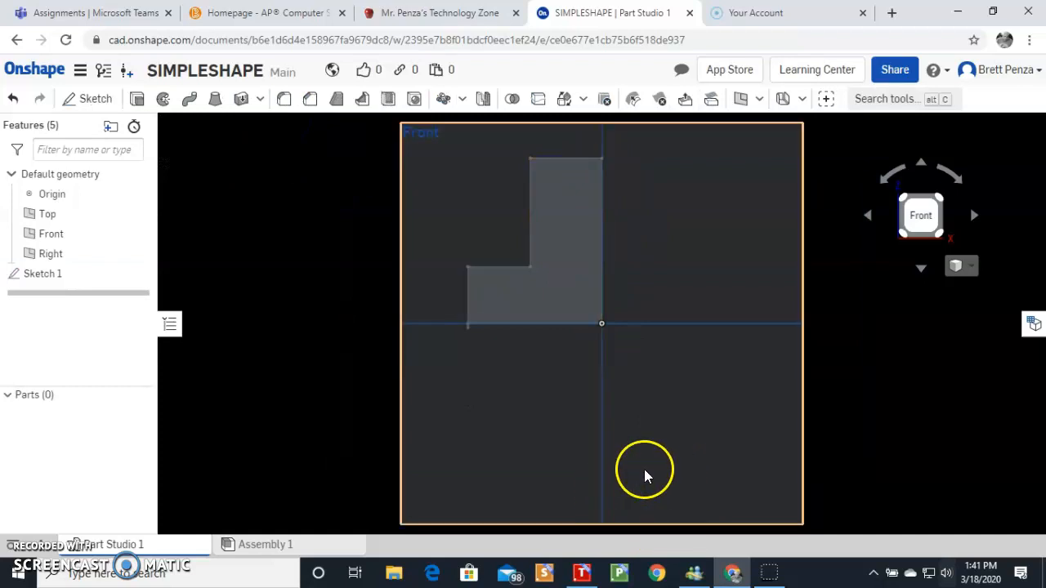
left_click(278, 486)
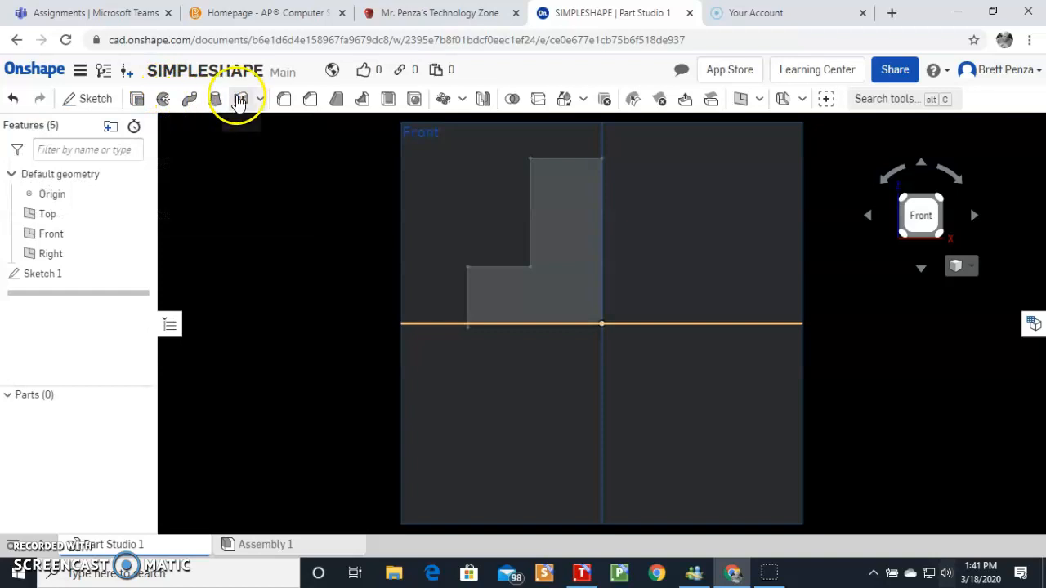
left_click(163, 101)
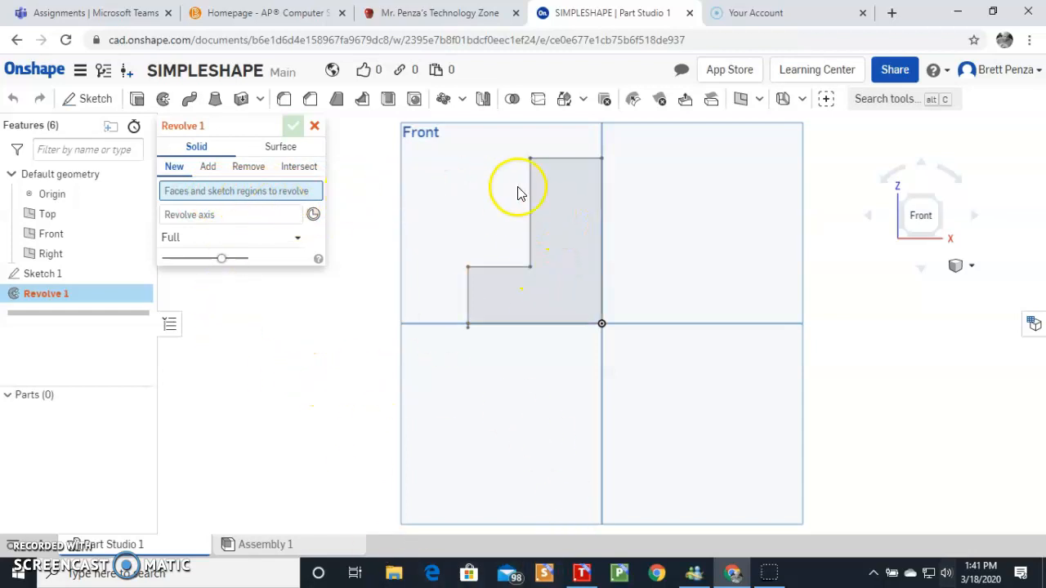
left_click(566, 216)
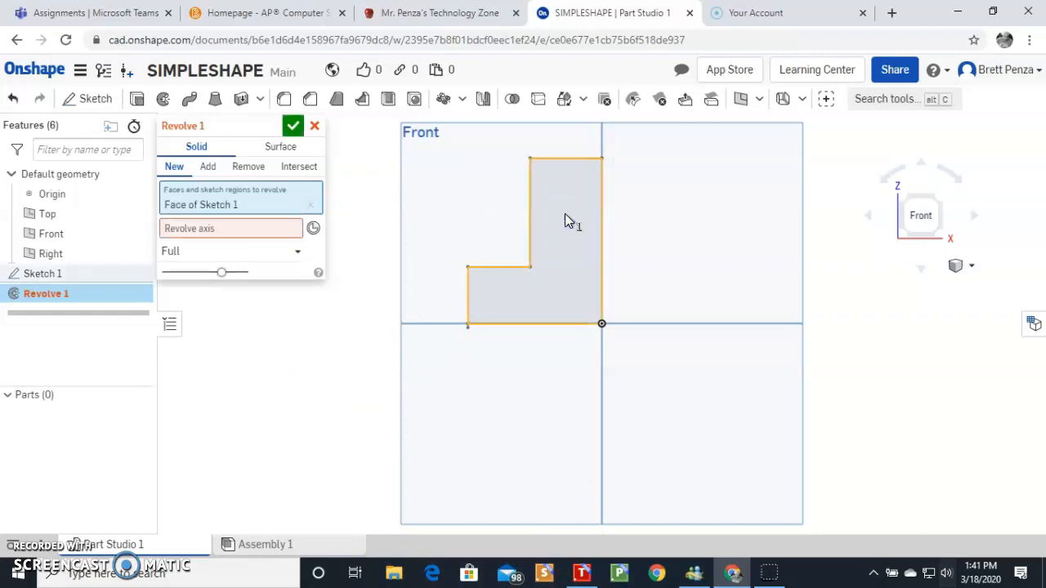
left_click(222, 231)
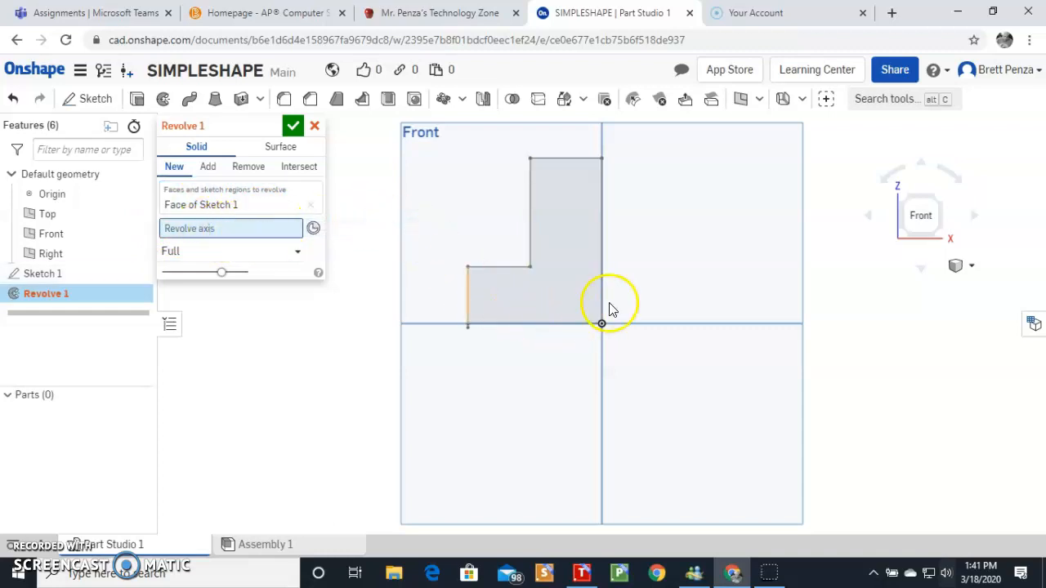
left_click(600, 221)
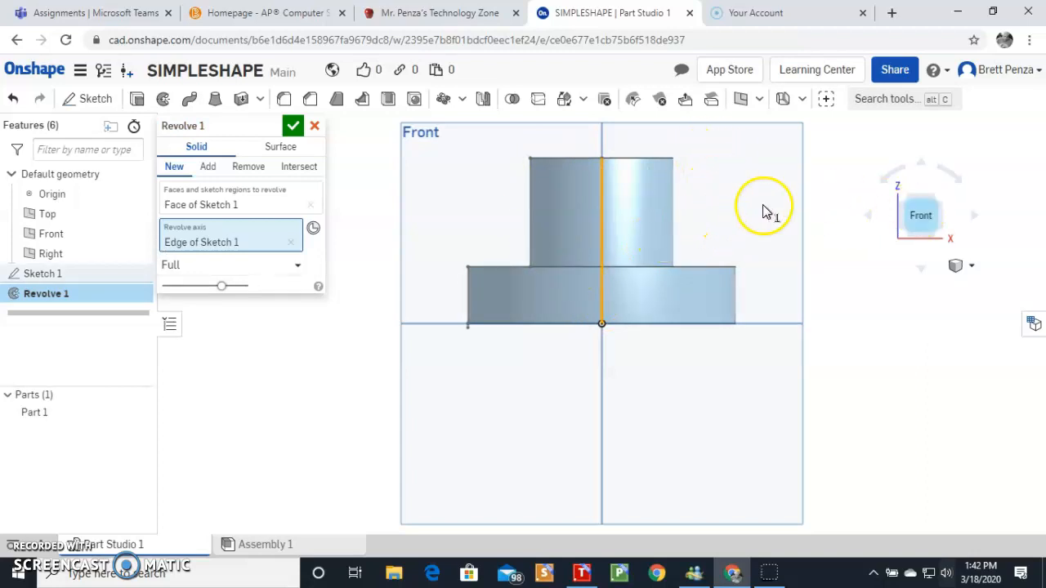
left_click(745, 186)
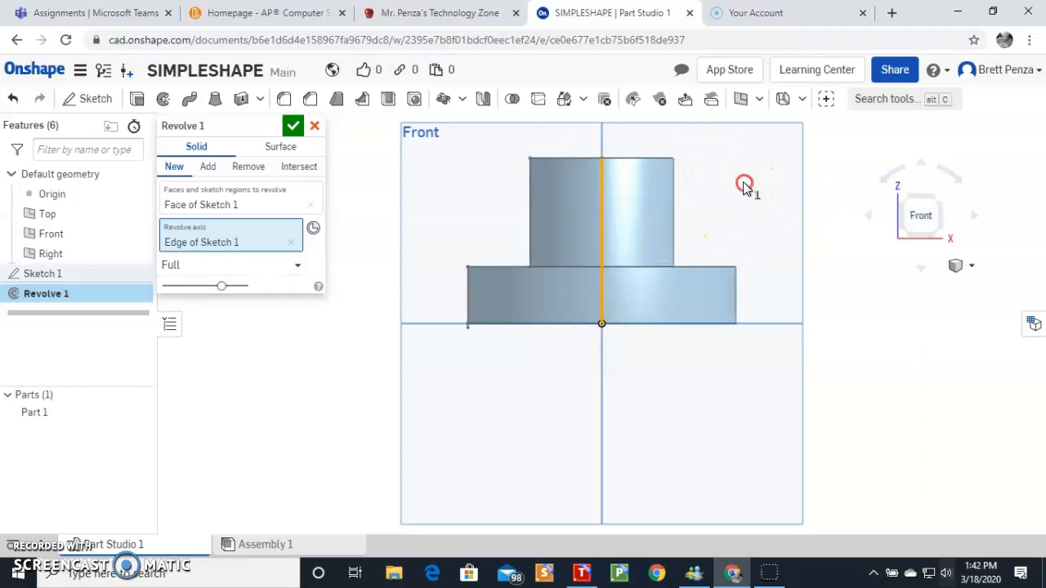
mouse_move(741, 187)
right_mouse_down()
mouse_move(732, 208)
mouse_move(734, 180)
mouse_move(741, 213)
mouse_move(743, 204)
right_mouse_up()
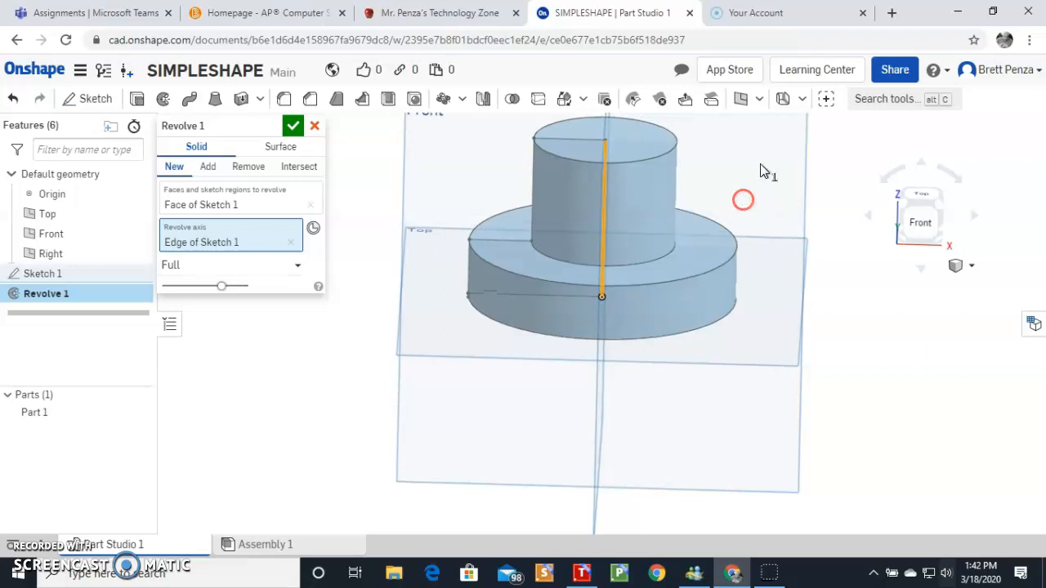
left_click(291, 127)
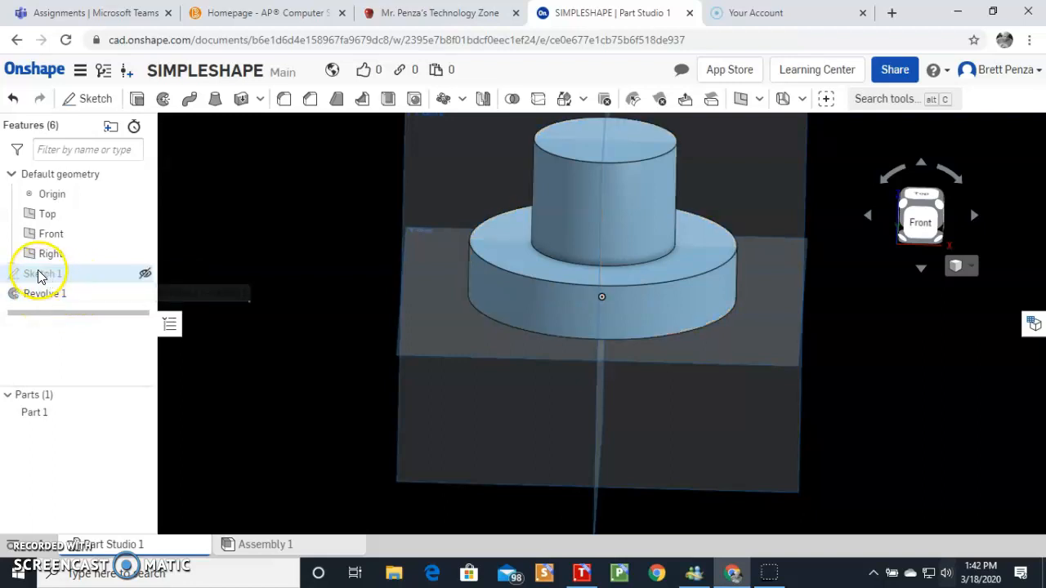
right_click(38, 273)
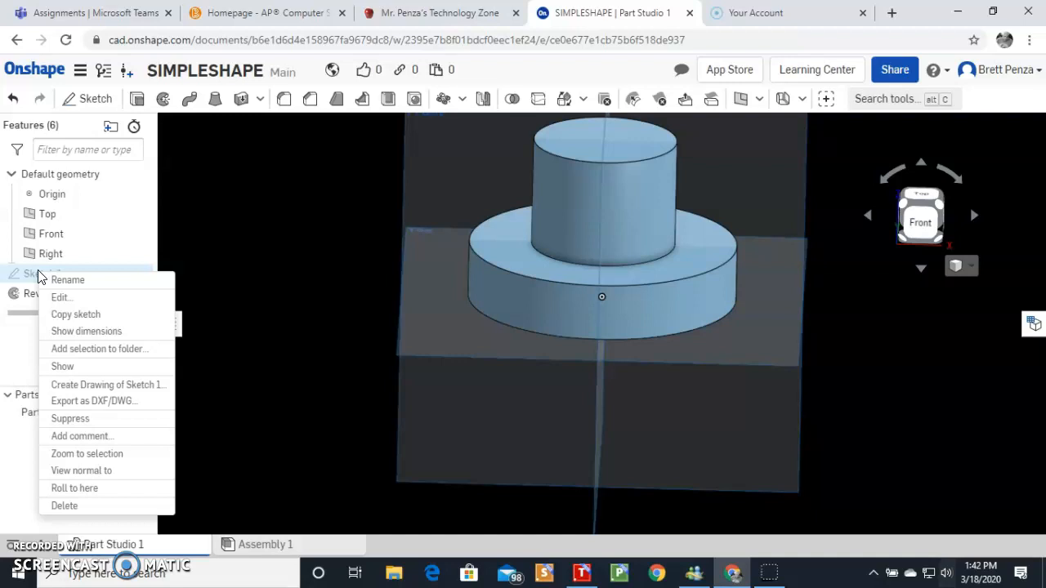
left_click(79, 281)
left_click(604, 210)
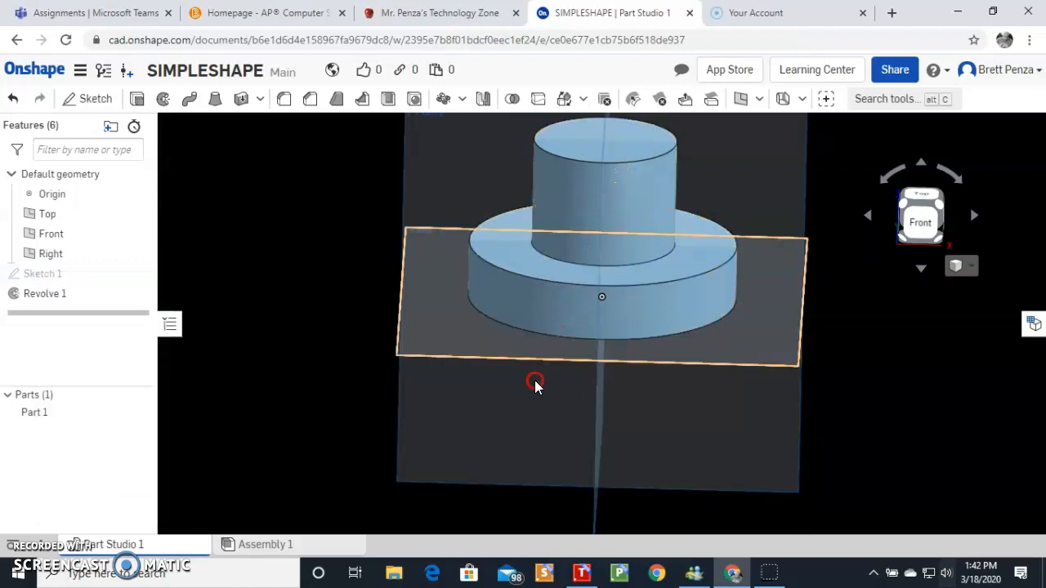
middle_click_drag(579, 222, 542, 309)
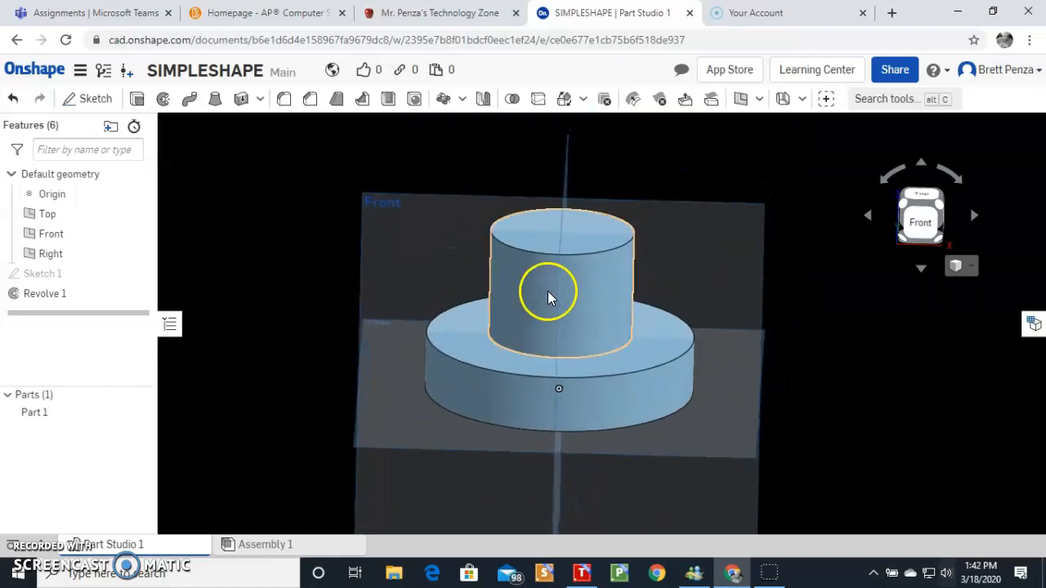
middle_click_drag(546, 301, 606, 251)
Start a new sketch on the ring-shaped upper face of the wide base.
right_click_drag(656, 236, 646, 300)
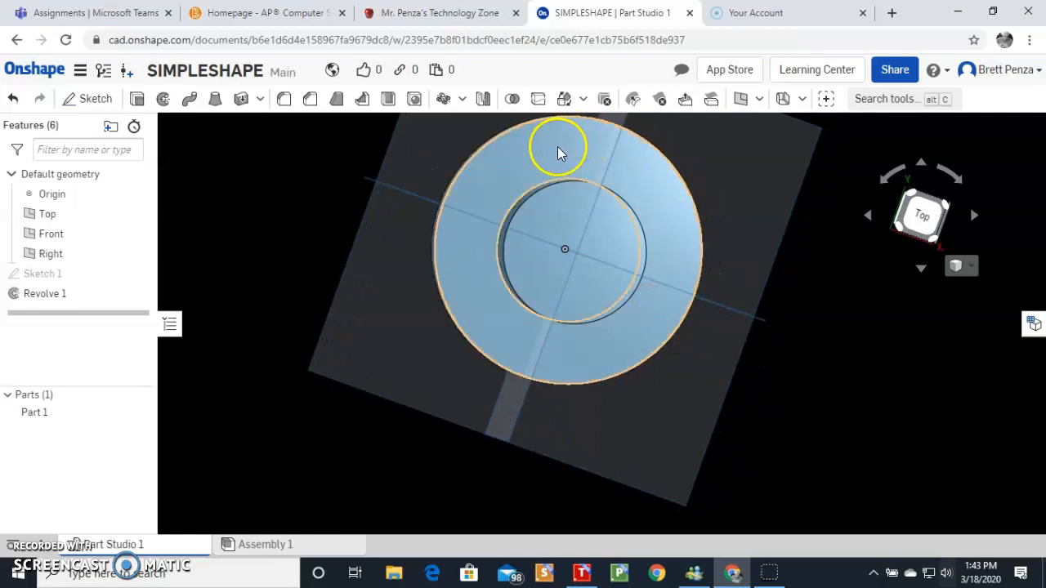
left_click(86, 100)
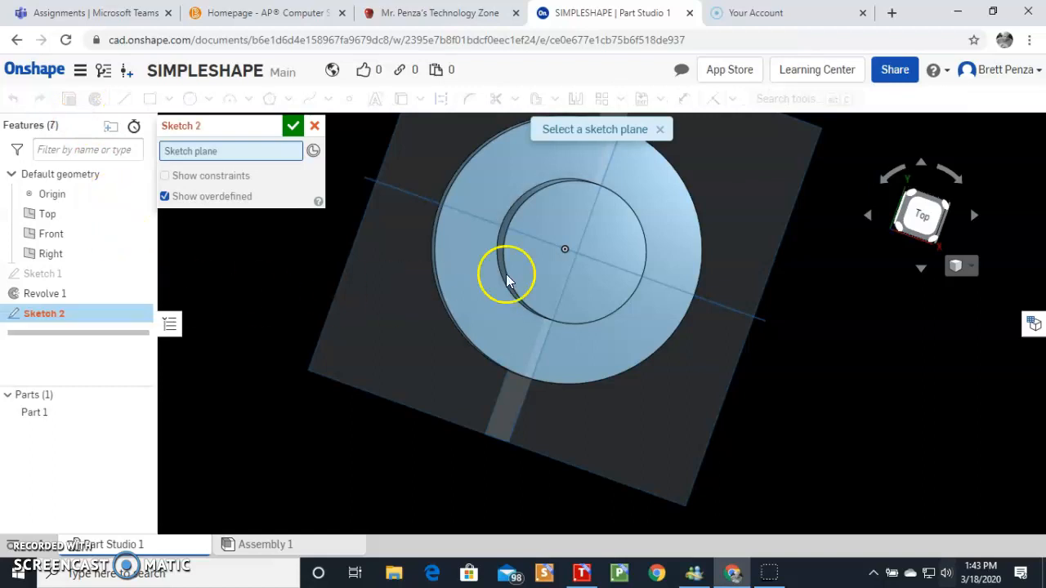
left_click(514, 167)
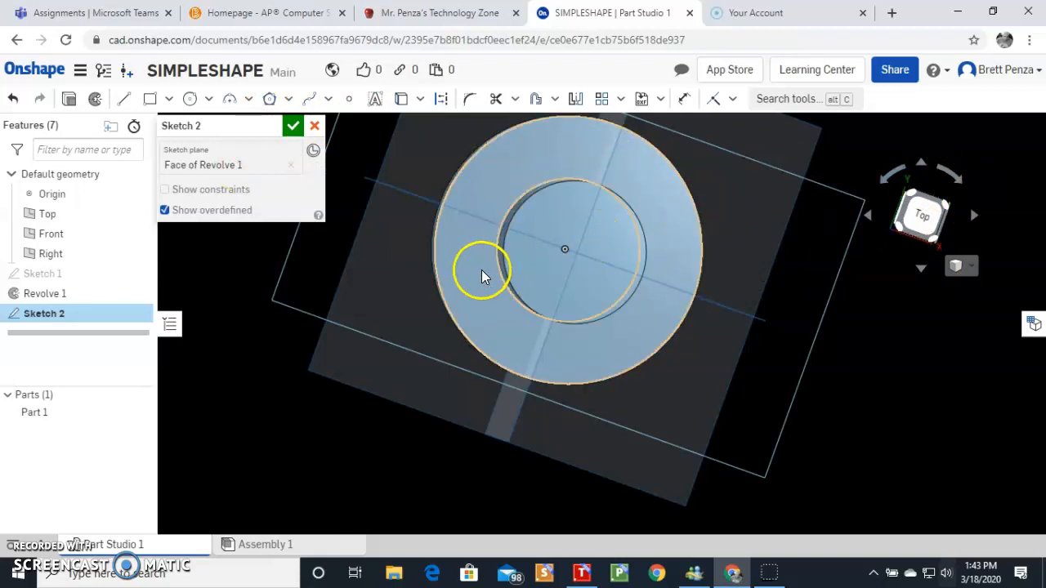
left_click(926, 216)
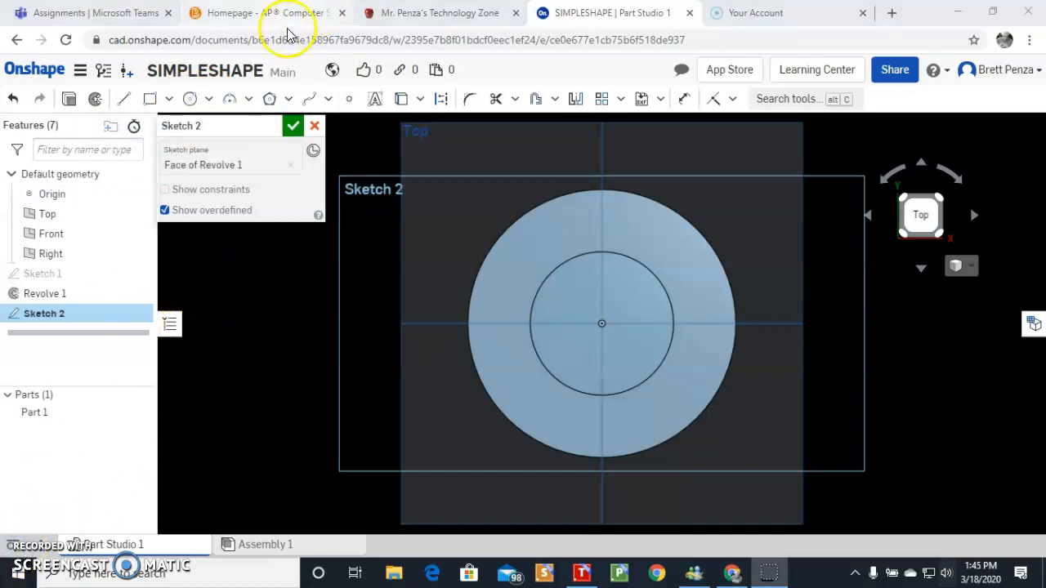
Sketch a small center point circle straight above the origin, between the boss and the outer edge of the ring face, and finish the sketch.
left_click(210, 100)
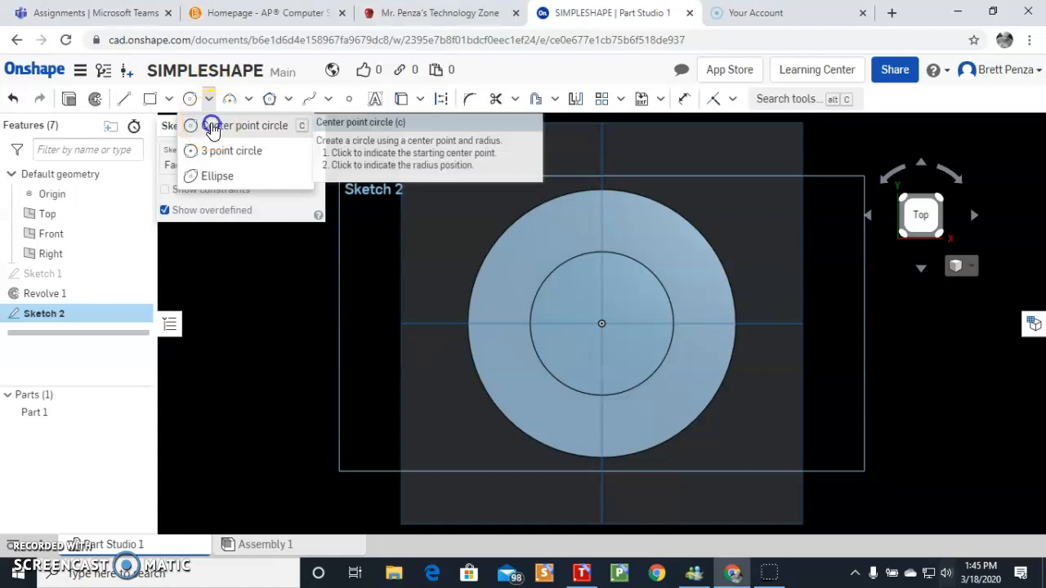
left_click(212, 127)
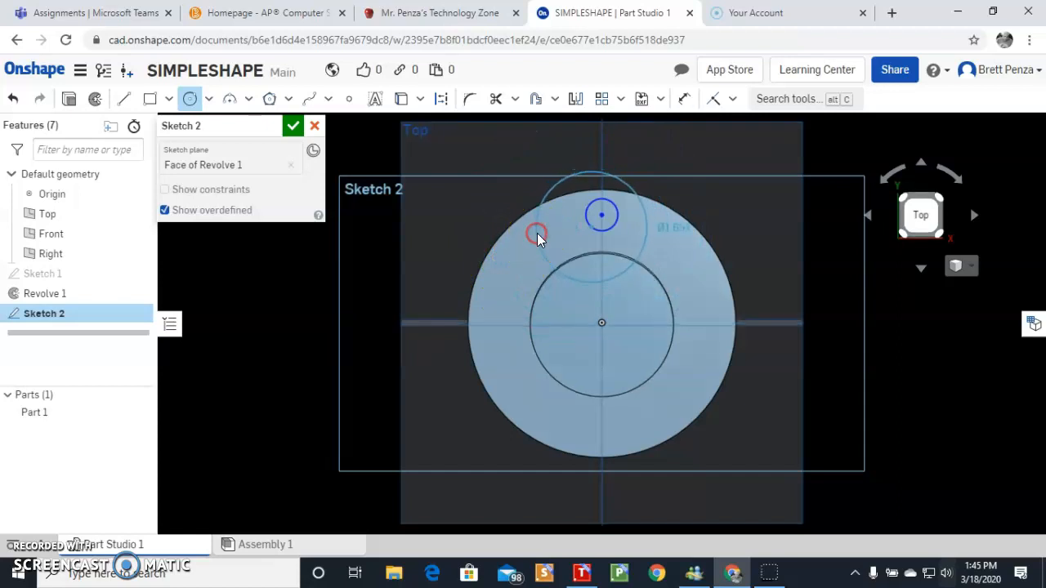
right_click(540, 232)
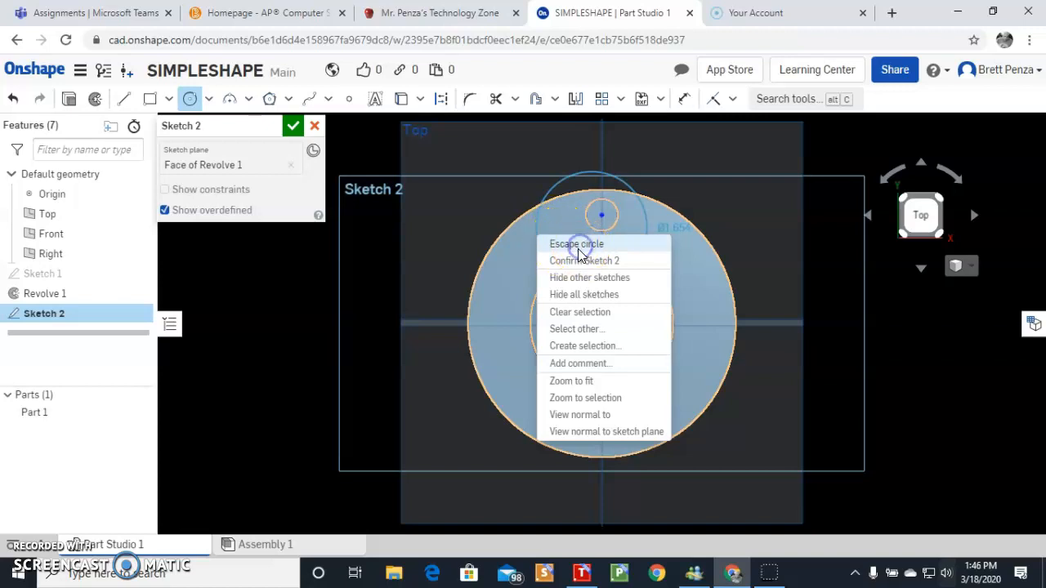
left_click(577, 249)
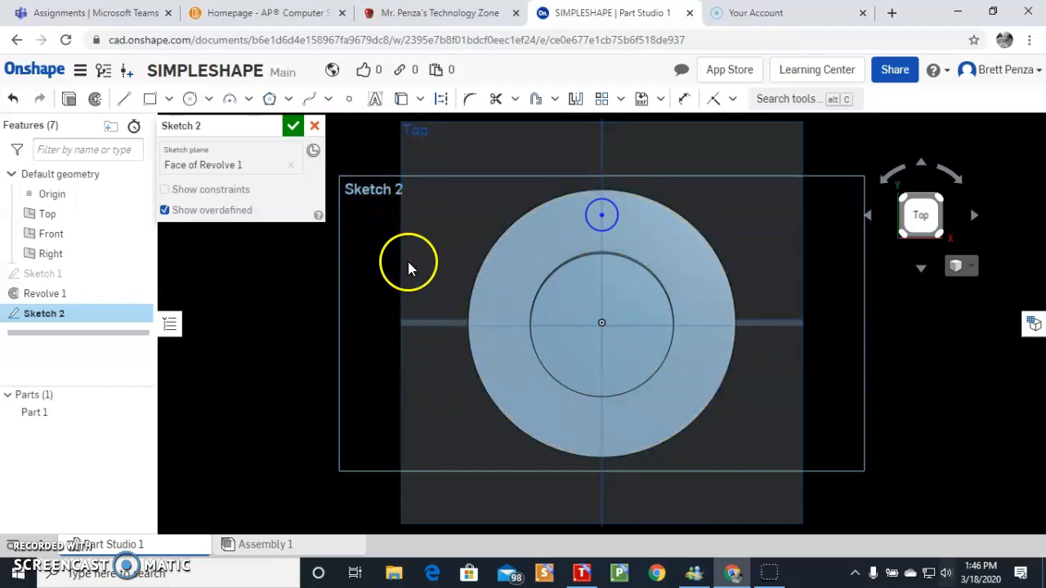
left_click(603, 216)
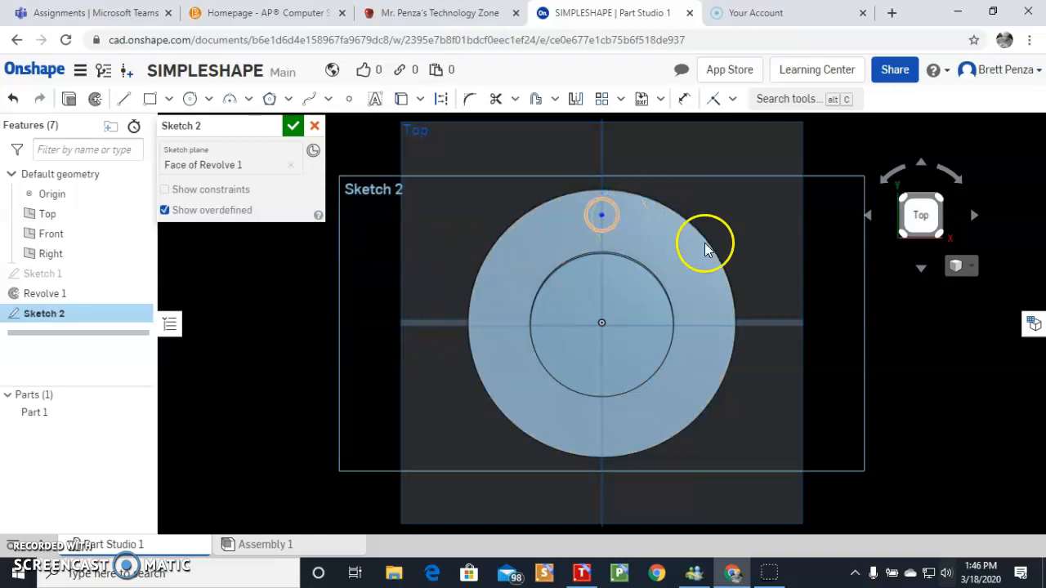
left_click(291, 129)
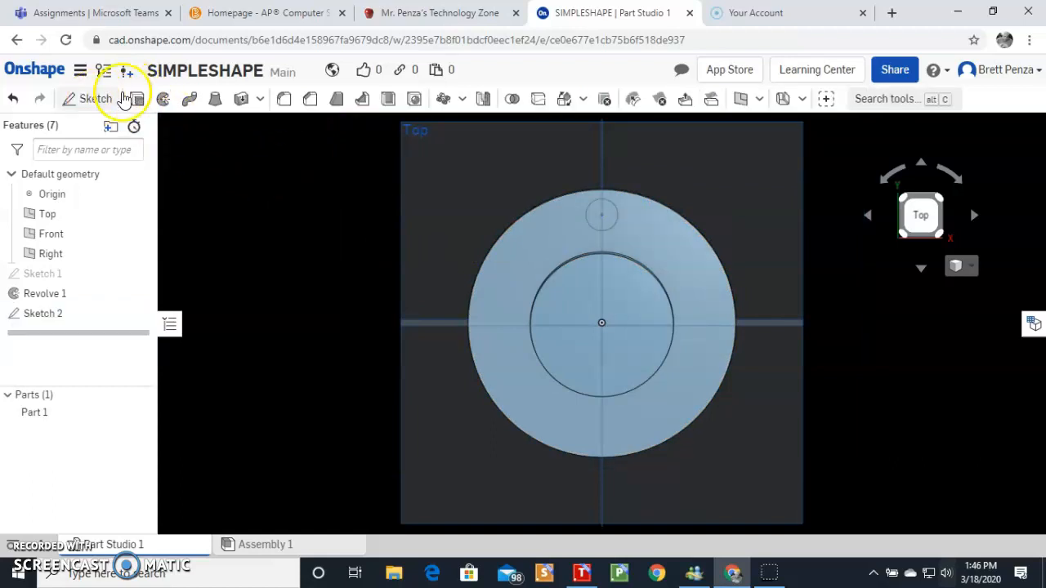
Extrude the small circle 2.72 in down through the base as a blind Remove to cut a hole.
left_click(138, 100)
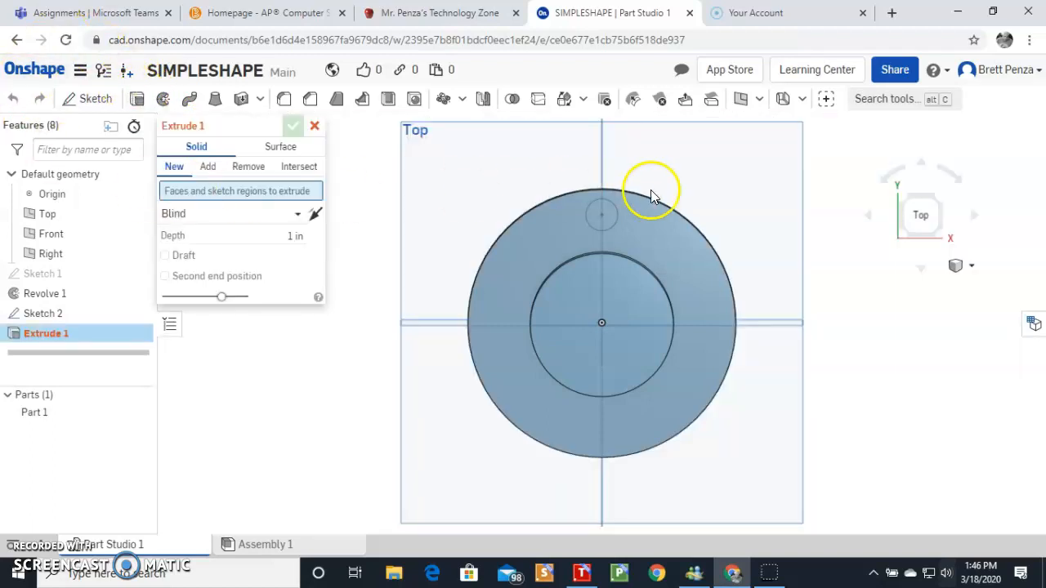
mouse_move(702, 198)
right_mouse_down()
mouse_move(682, 217)
mouse_move(689, 187)
mouse_move(626, 214)
mouse_move(689, 199)
right_mouse_up()
left_click(214, 172)
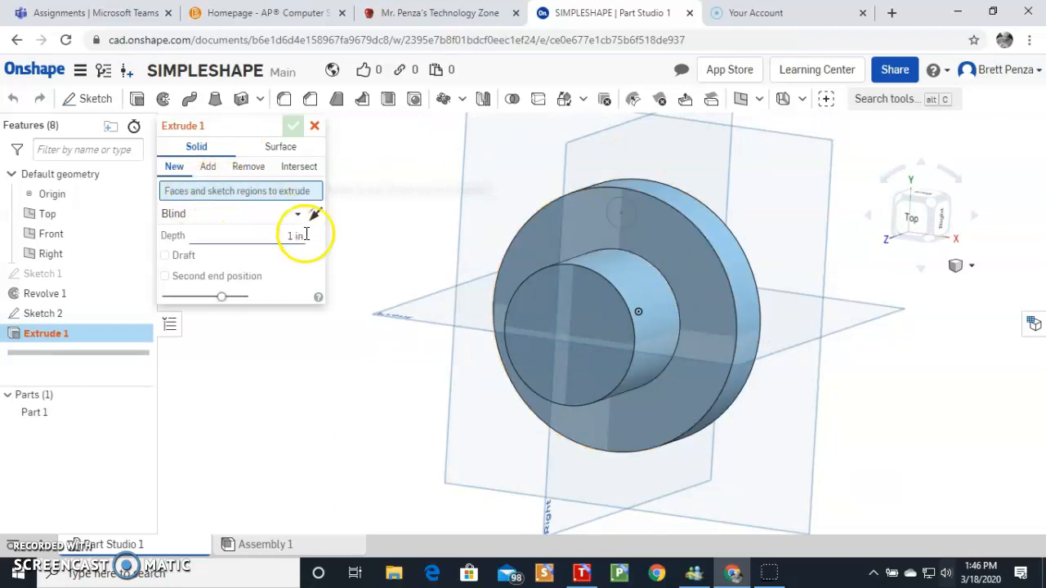
left_click(617, 210)
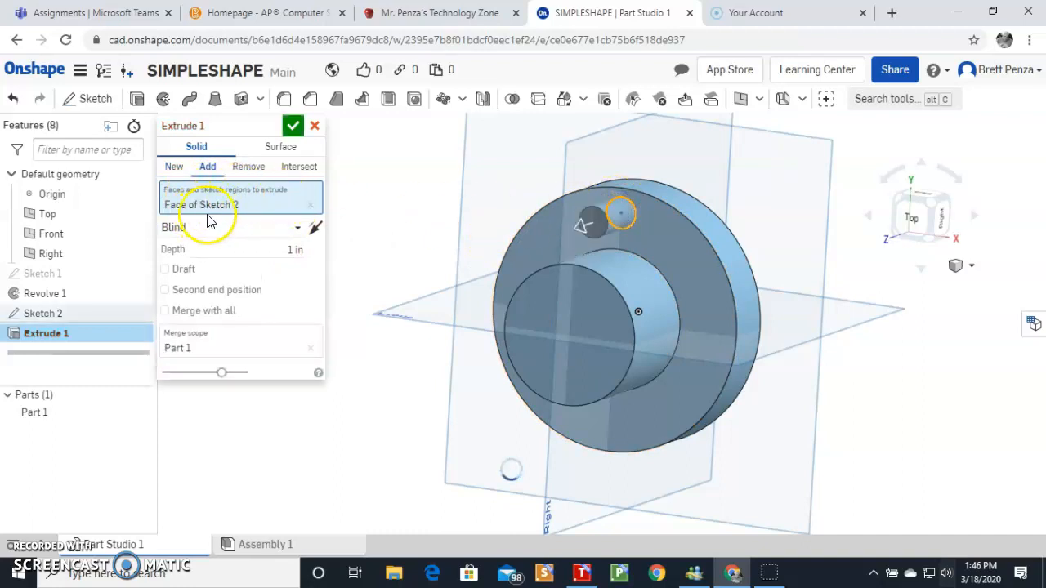
mouse_move(700, 222)
right_mouse_down()
mouse_move(683, 227)
mouse_move(709, 221)
right_mouse_up()
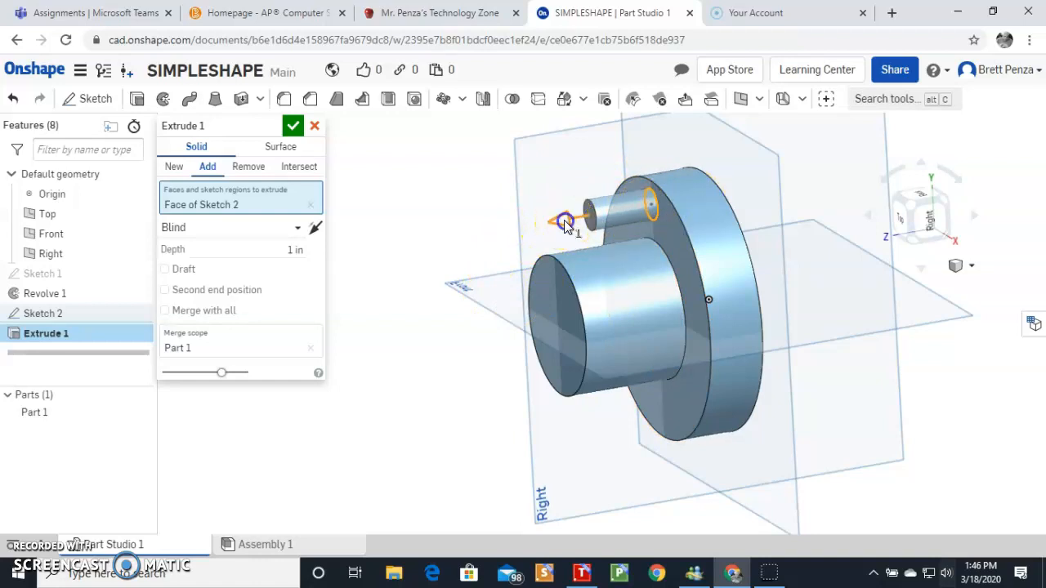
left_click_drag(736, 201, 795, 189)
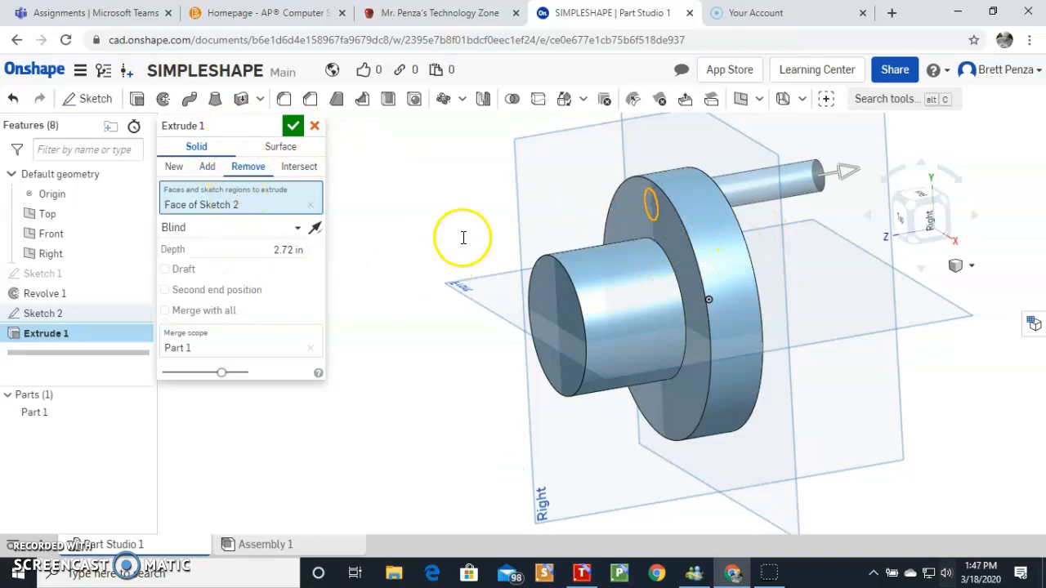
left_click(245, 167)
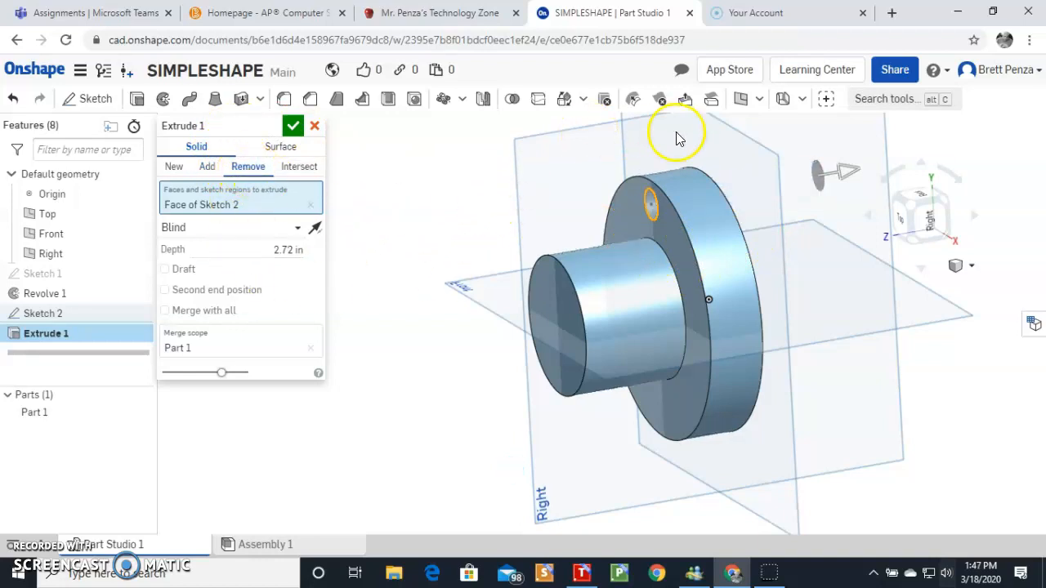
right_click_drag(625, 240, 667, 224)
left_click(293, 128)
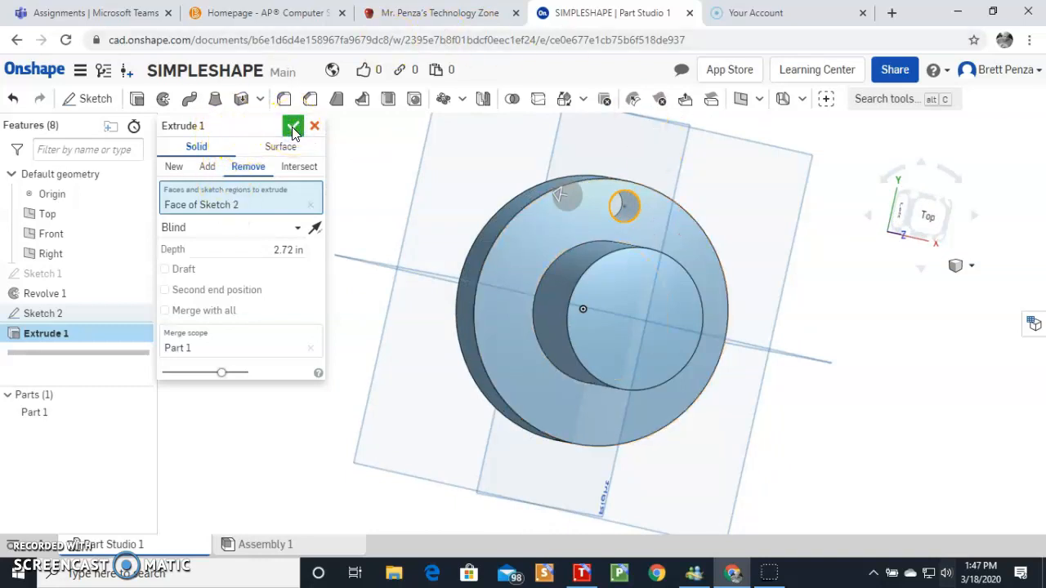
left_click(294, 128)
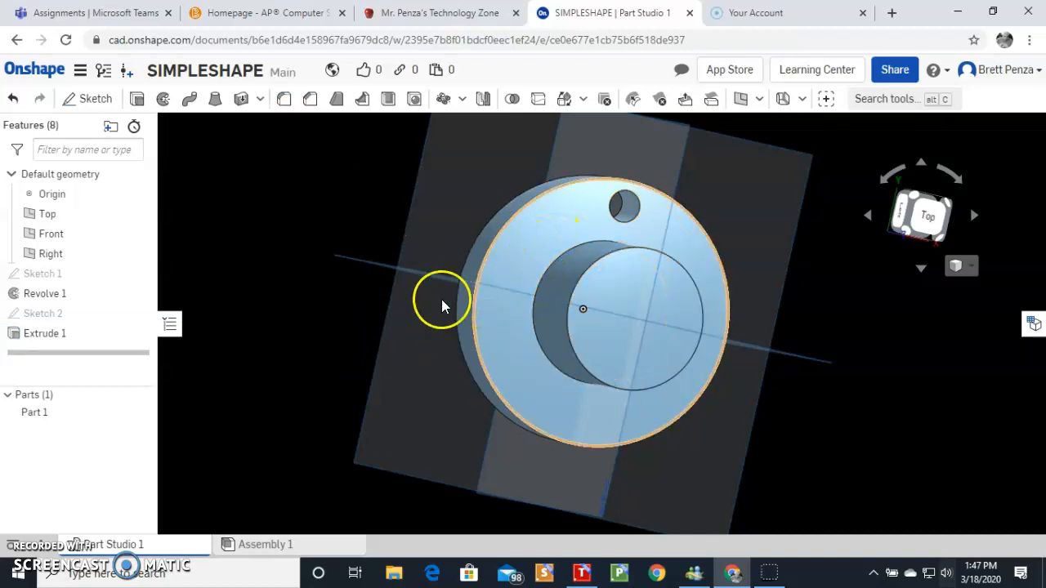
Start a circular pattern of type Feature pattern and choose the hole's extruded cut as the feature to pattern.
right_click_drag(385, 284, 433, 309)
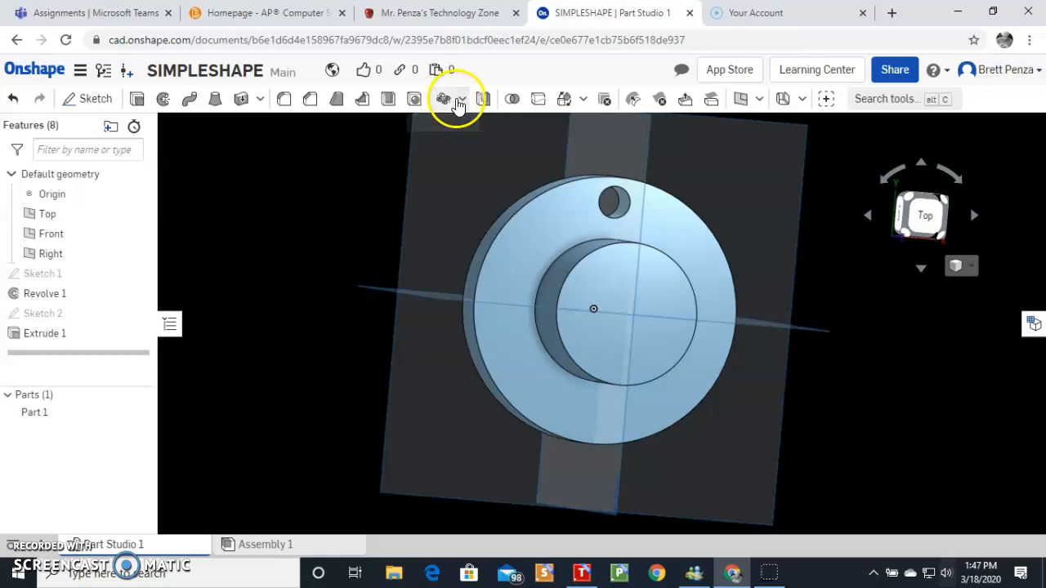
left_click(449, 100)
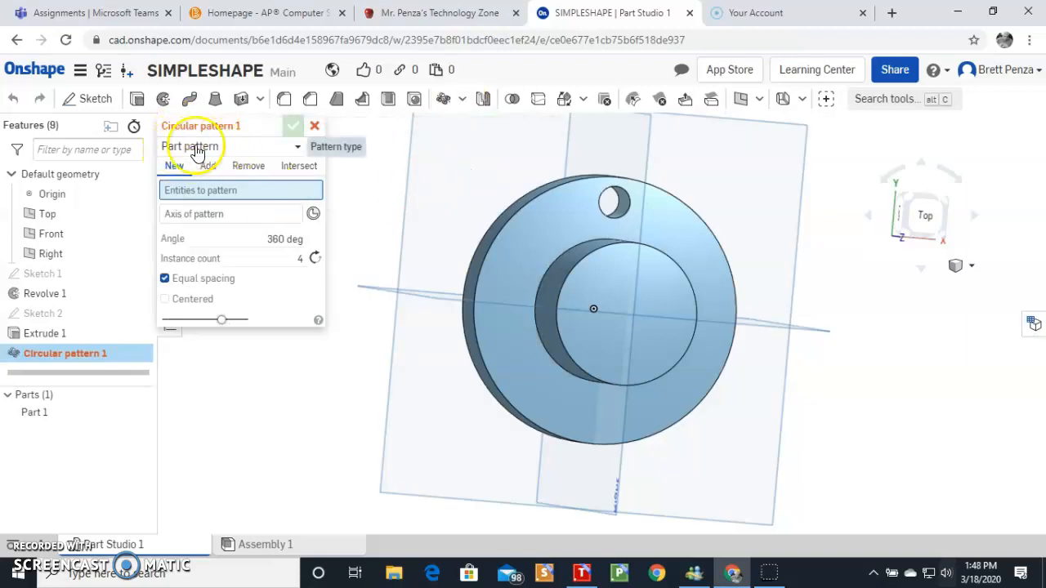
left_click(300, 149)
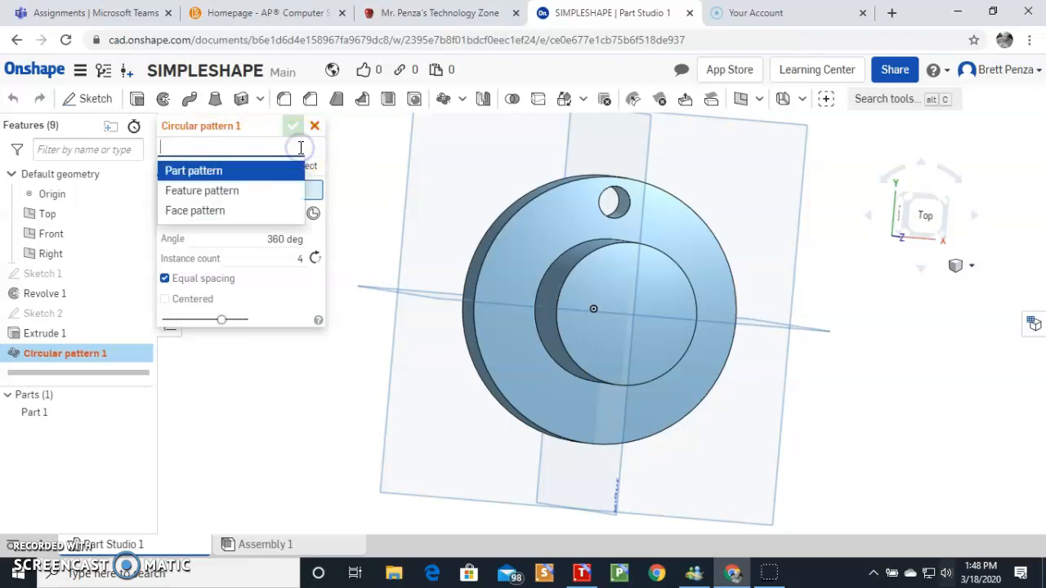
left_click(214, 193)
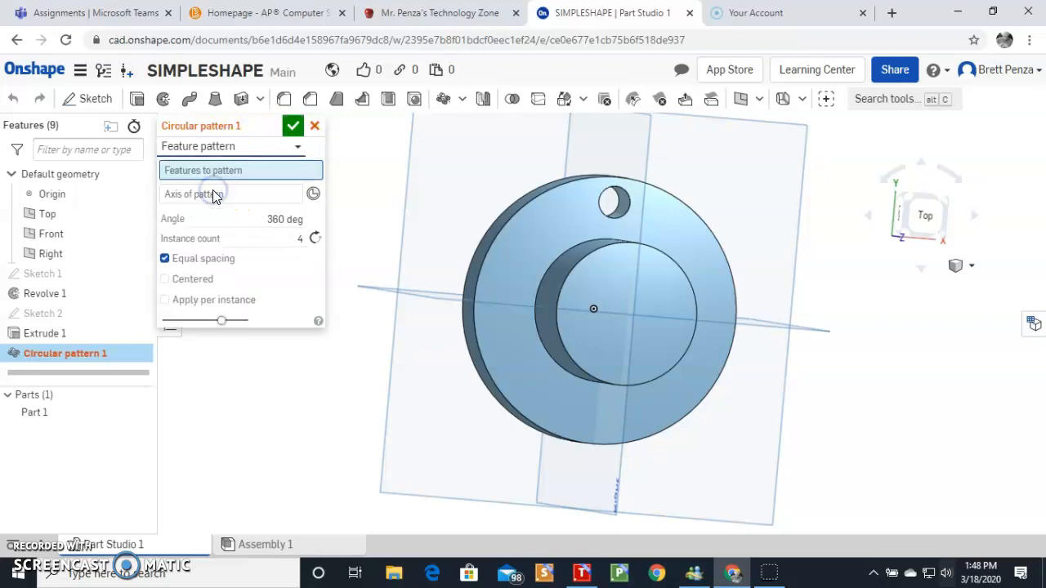
left_click(51, 292)
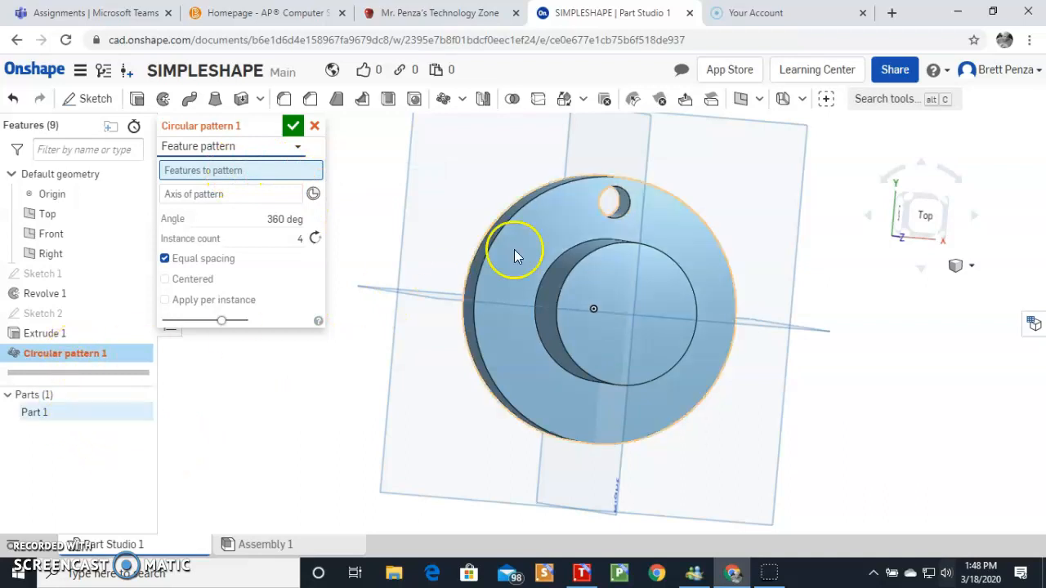
left_click(605, 204)
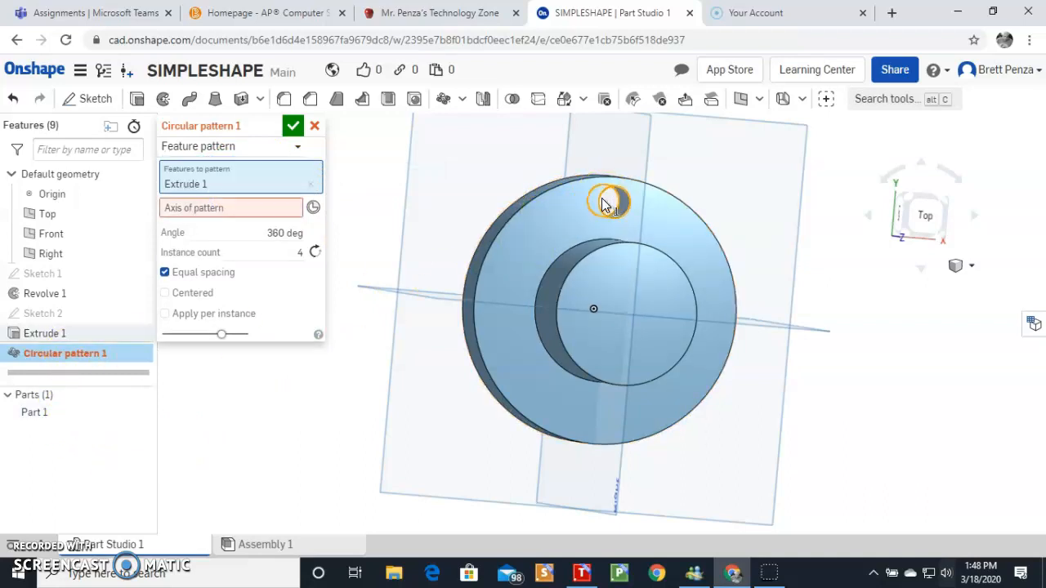
left_click(251, 174)
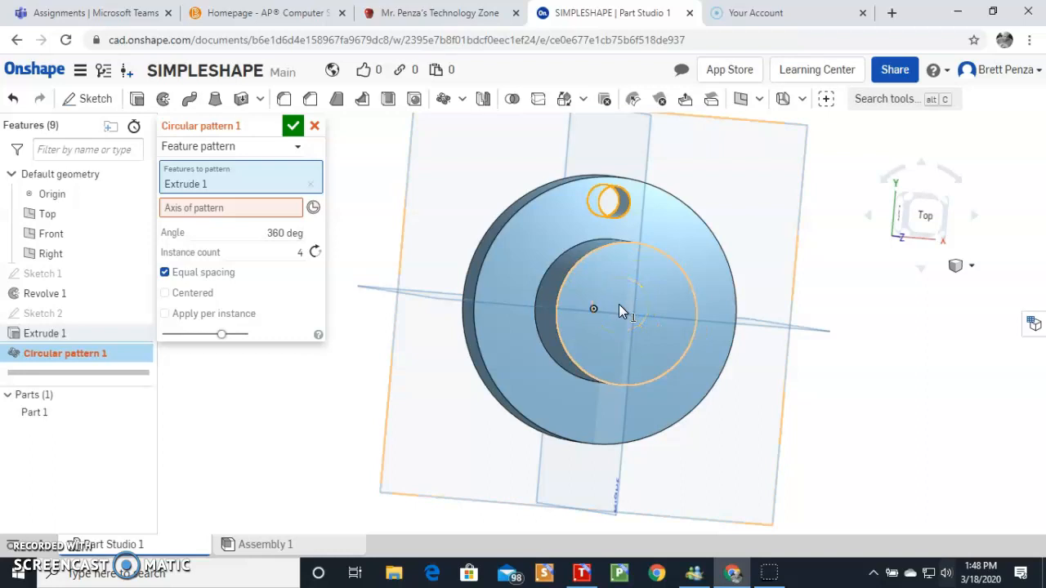
Set the pattern axis with a mate connector at the center of the boss's circular end face.
mouse_move(599, 275)
right_mouse_down()
mouse_move(601, 302)
mouse_move(609, 294)
right_mouse_up()
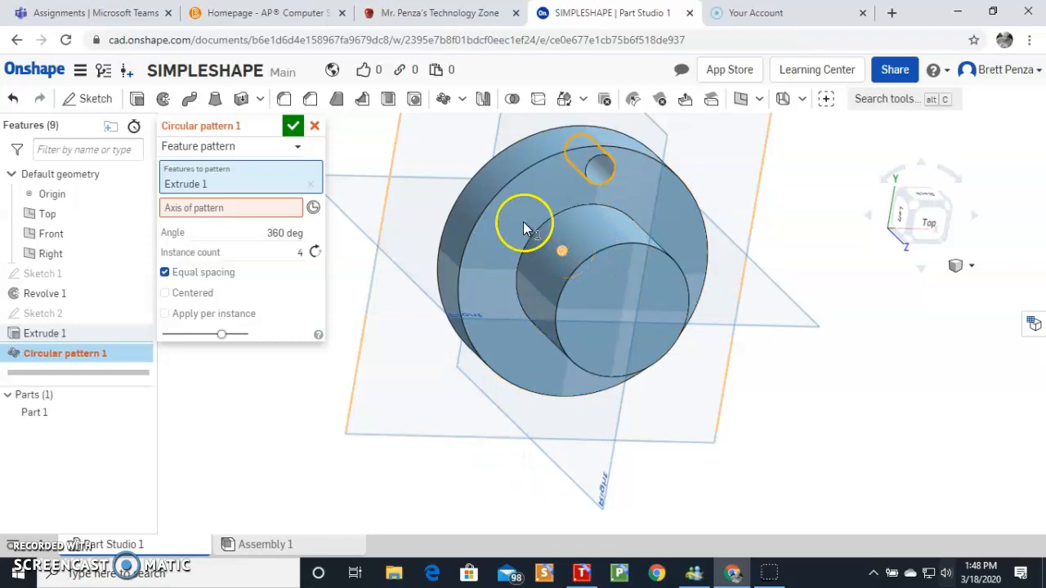
left_click(314, 207)
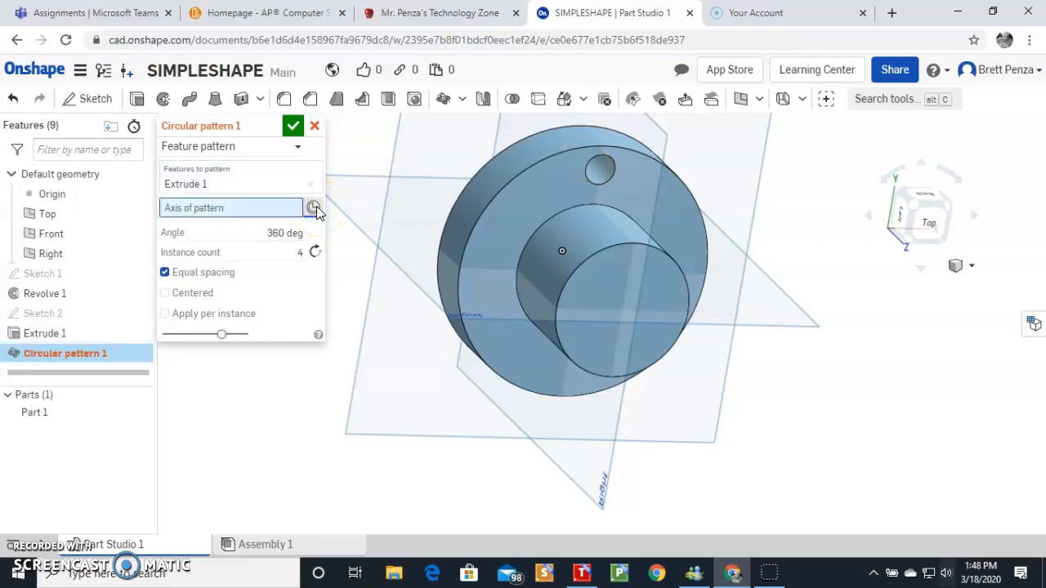
left_click(568, 252)
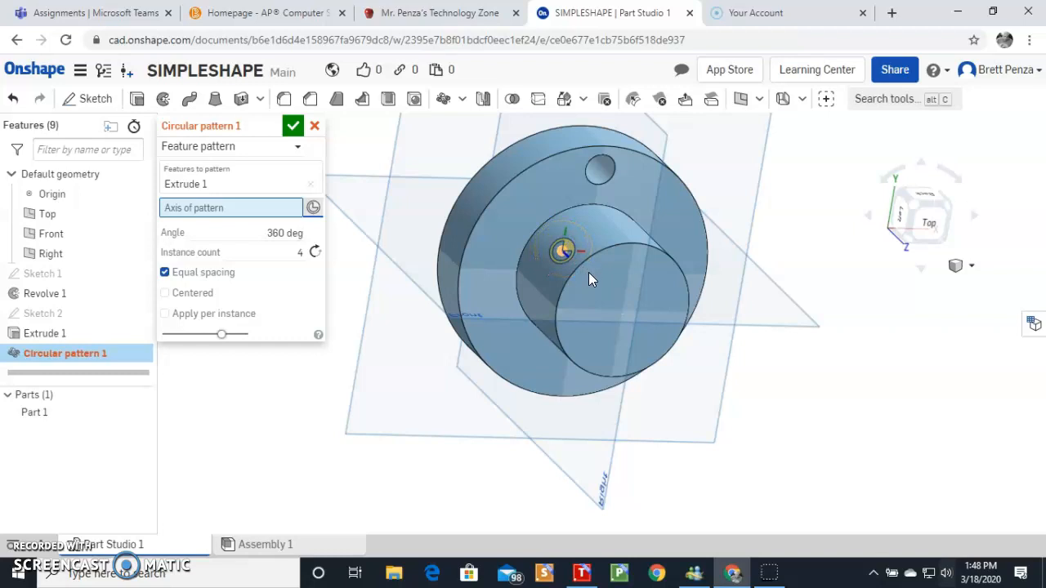
left_click(628, 308)
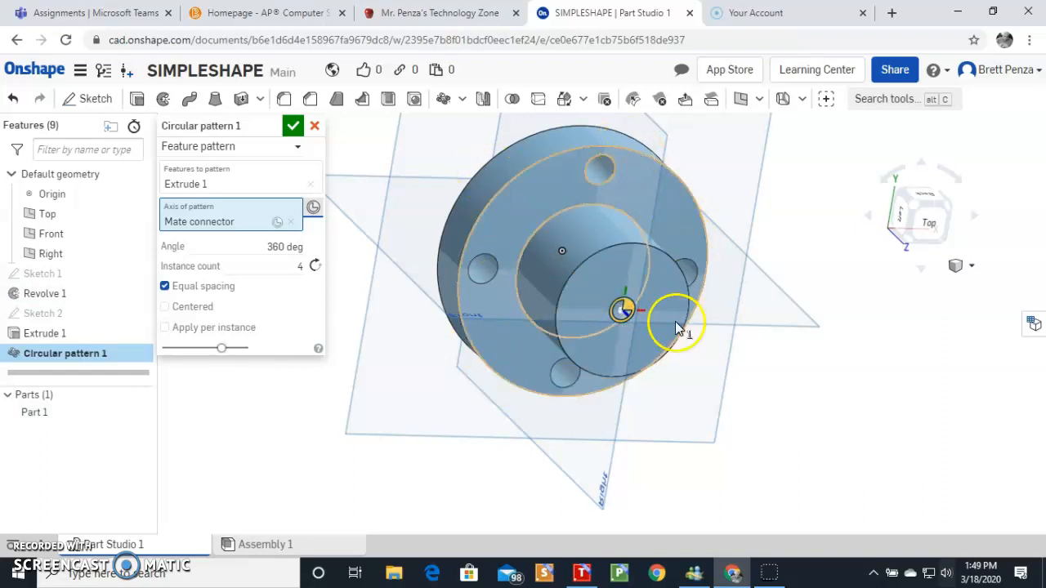
left_click(390, 209)
mouse_move(390, 209)
right_mouse_down()
mouse_move(367, 155)
mouse_move(385, 202)
right_mouse_up()
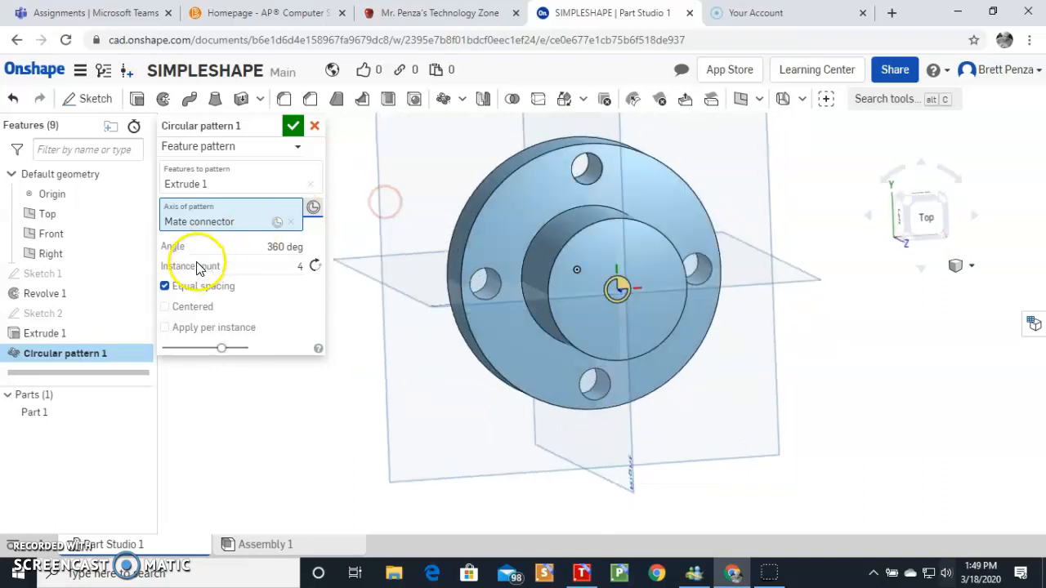
Set the circular pattern's instance count to 6 with equal spacing over 360 degrees and accept the feature.
left_click(307, 266)
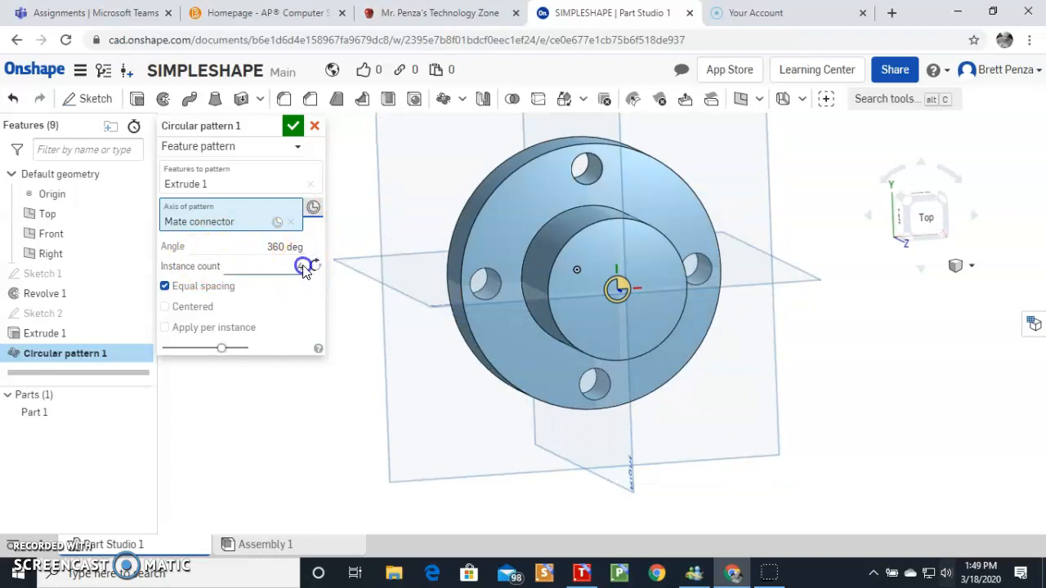
left_click(299, 267)
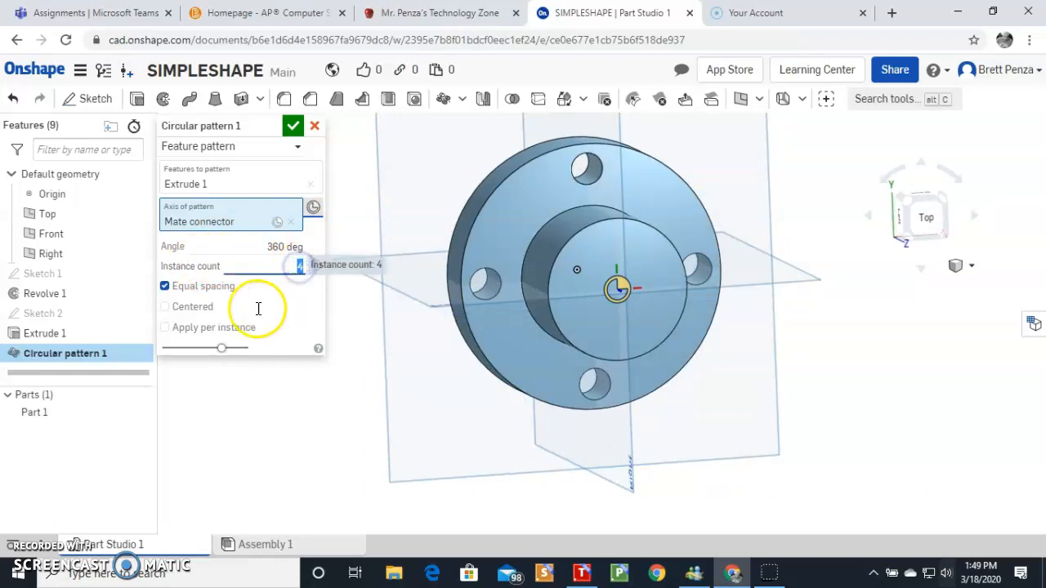
type("6")
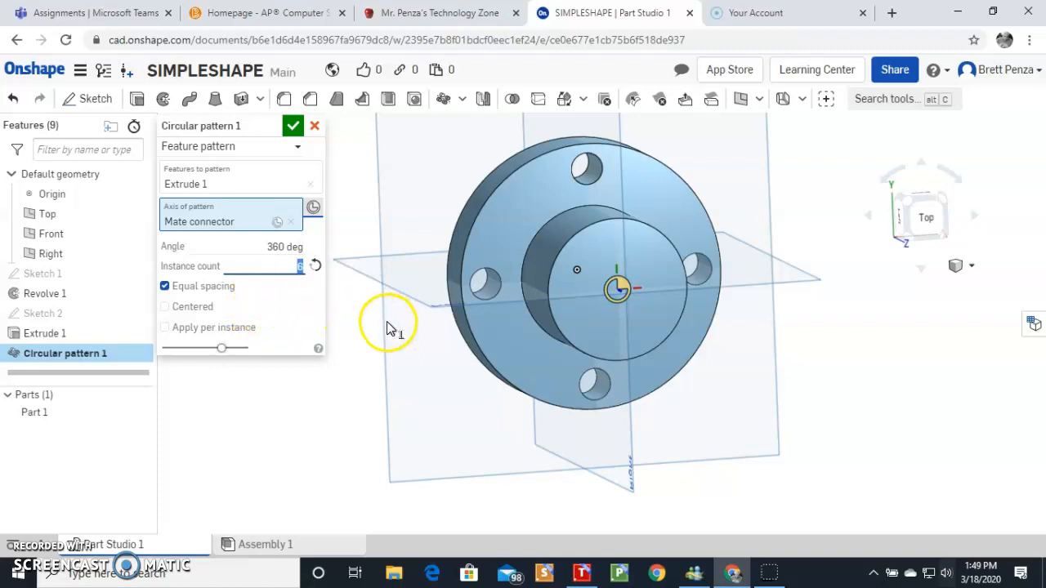
key("Return")
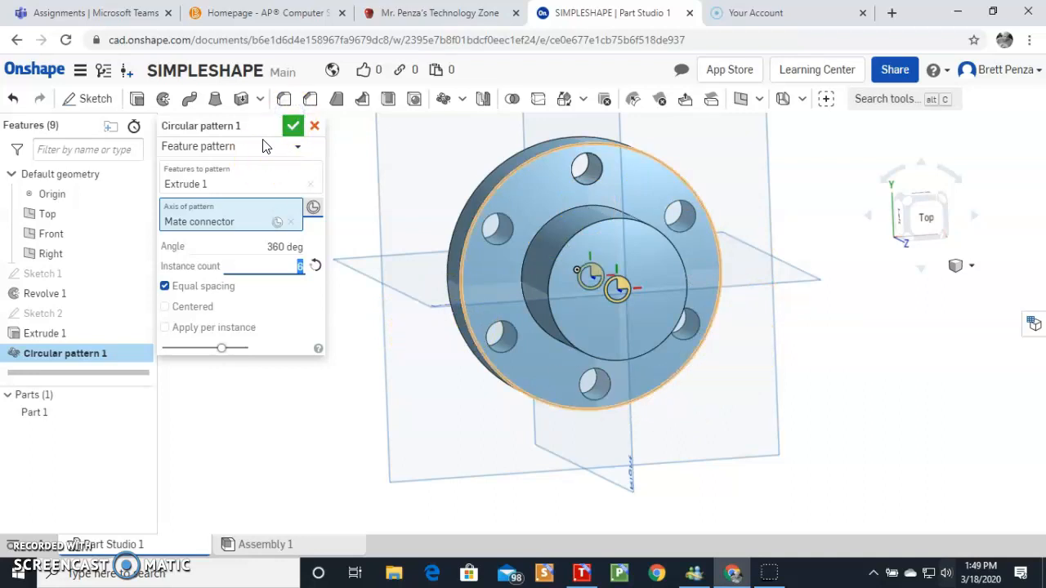
key("Return")
right_click_drag(458, 287, 427, 253)
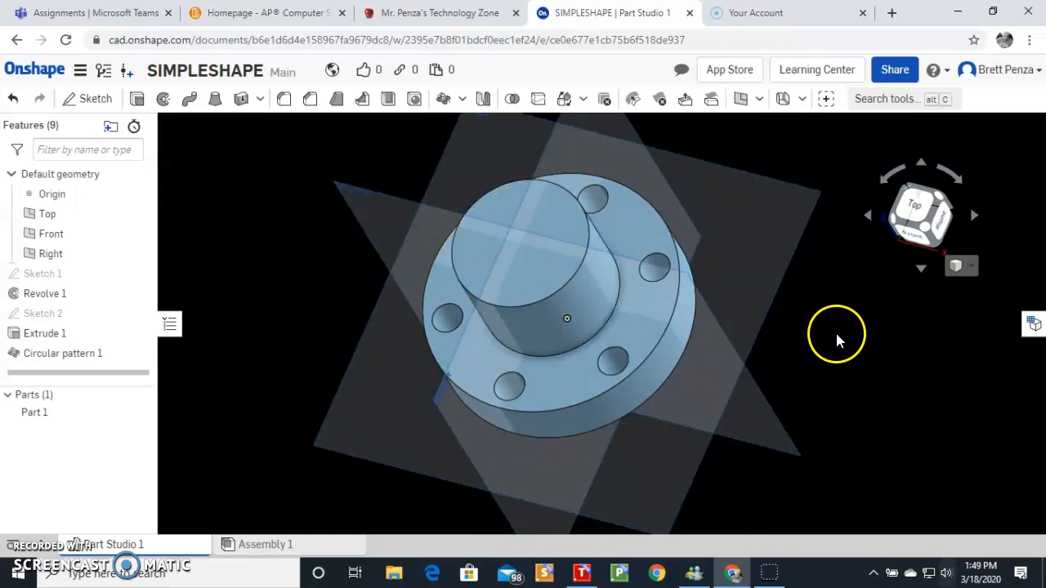
Turn on link sharing in the document's share settings and copy the document link to the clipboard.
left_click(899, 72)
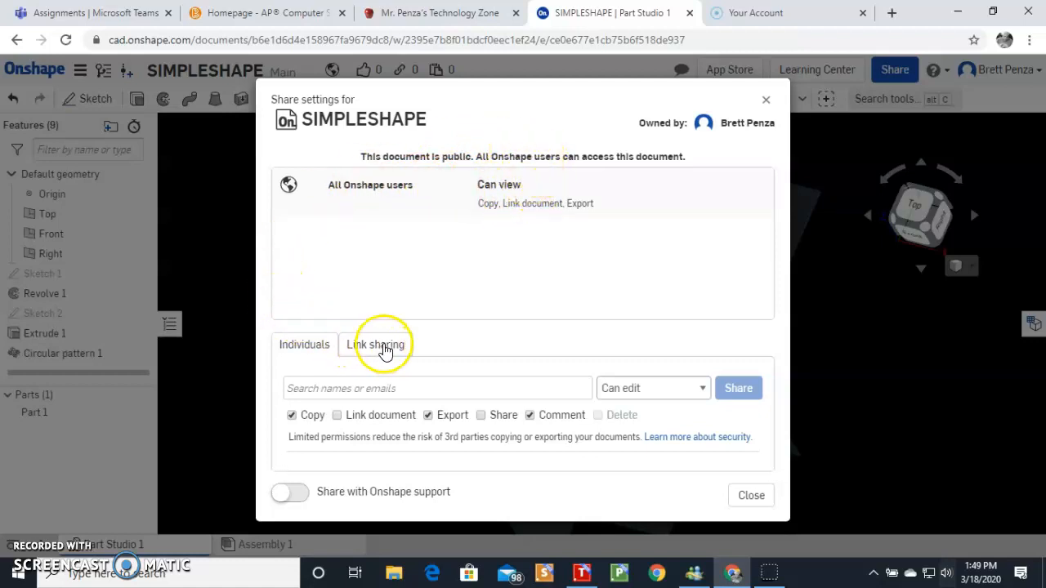
left_click(384, 346)
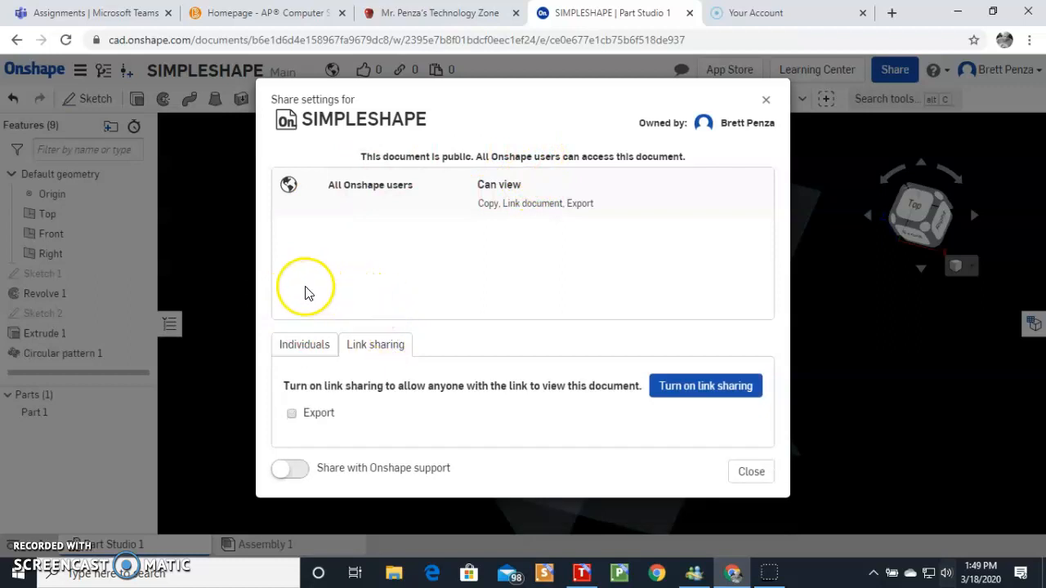
left_click(711, 391)
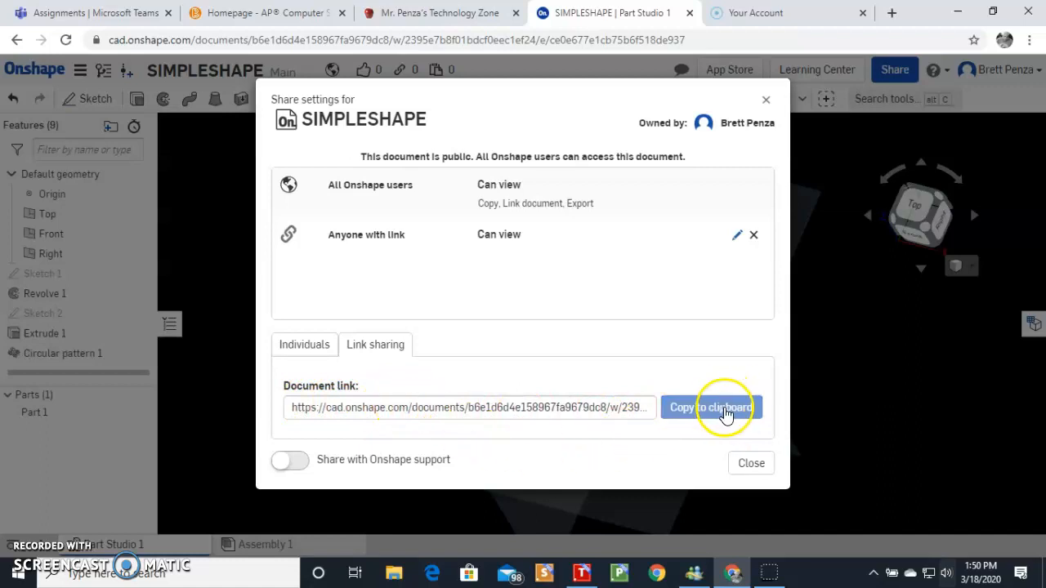
left_click(725, 416)
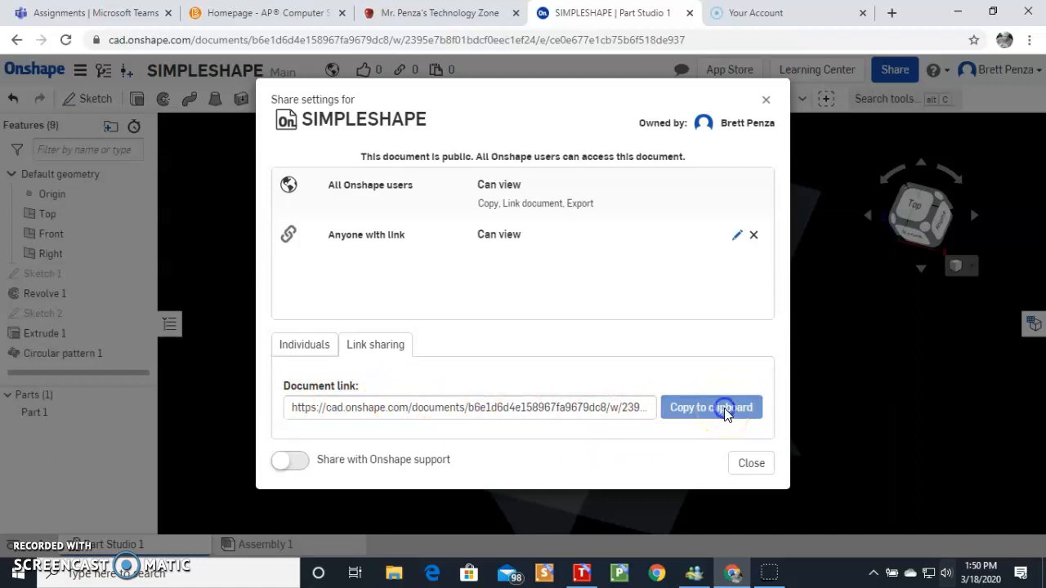
left_click(741, 395)
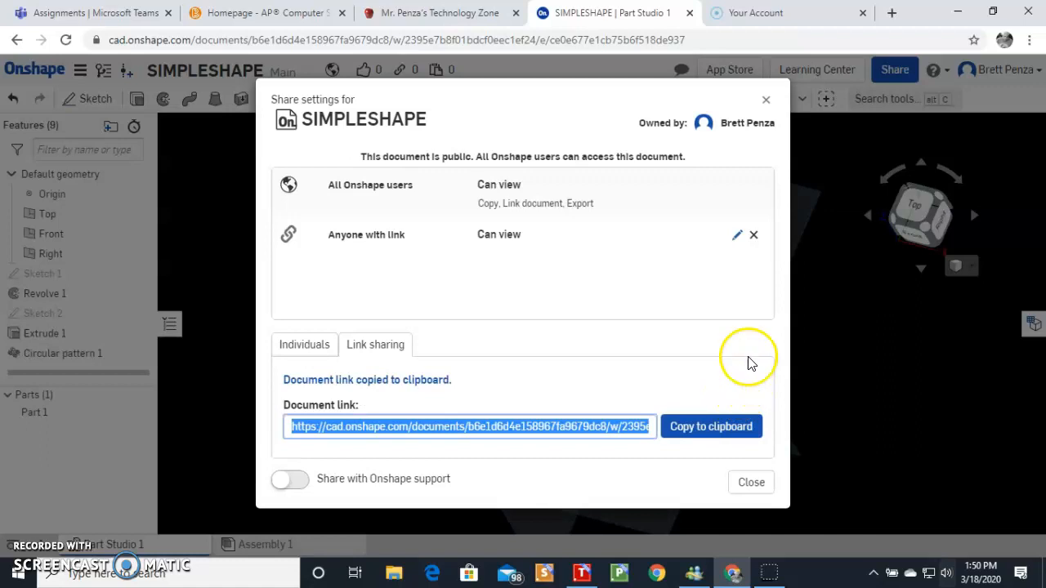